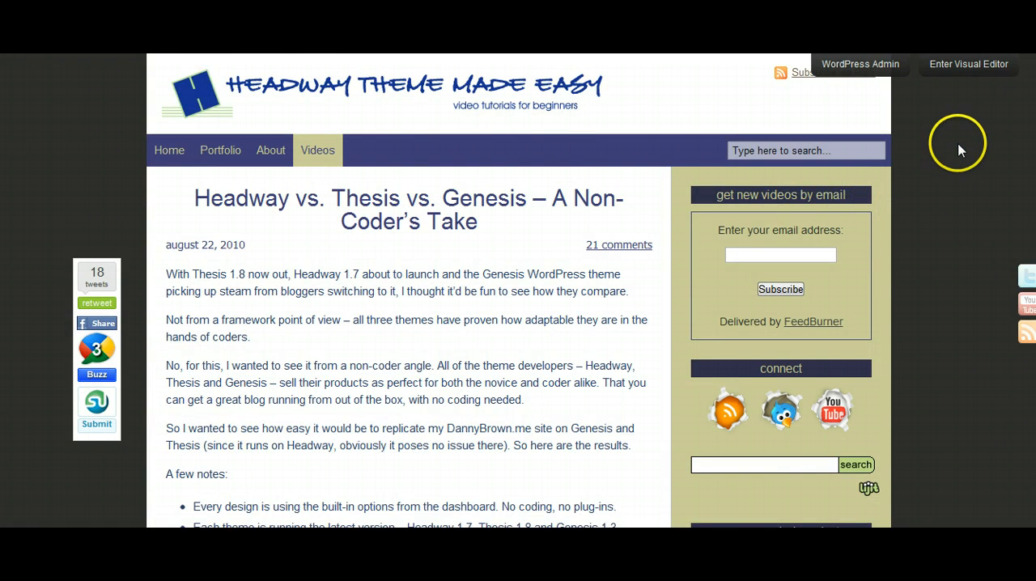
- Enter the visual editor for the Headway vs. Thesis vs. Genesis post
{"action": "left_click", "coordinate": [969, 65]}
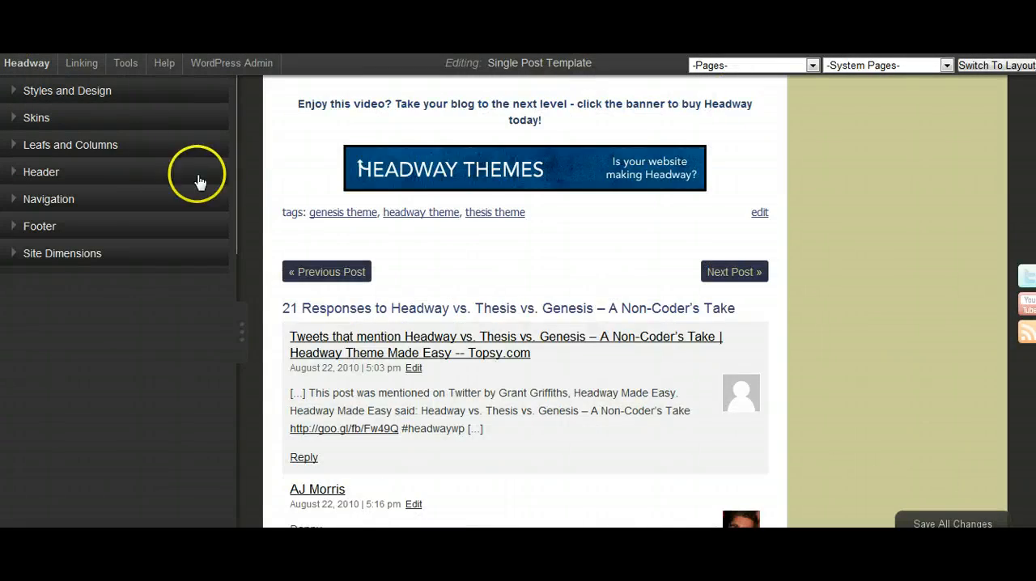
{"action": "scroll", "coordinate": [281, 209], "scroll_direction": "up", "scroll_amount": 4}
{"action": "scroll", "coordinate": [266, 212], "scroll_direction": "up", "scroll_amount": 10}
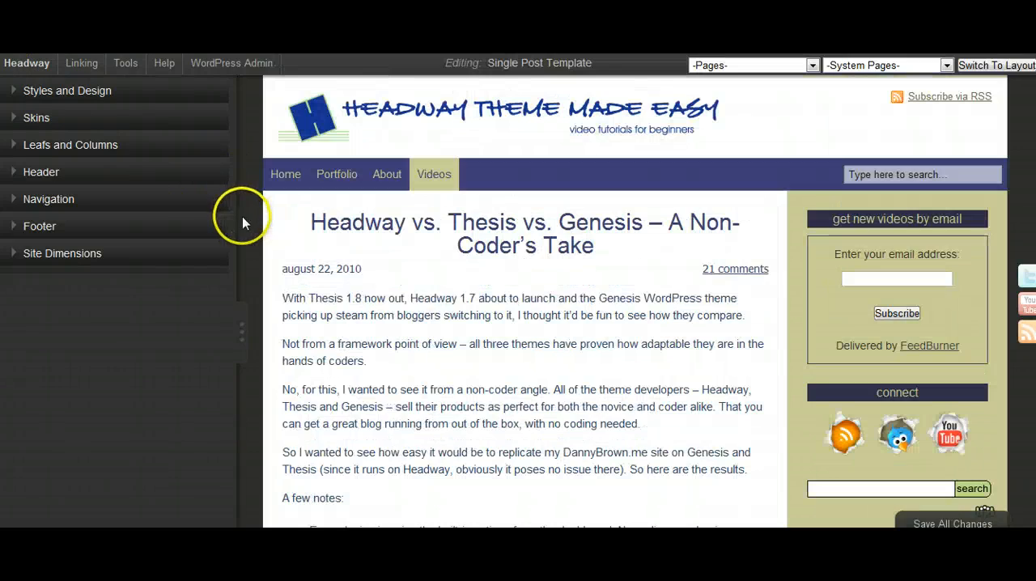
- Save the site's current design as a style named HW20 and save all changes
{"action": "left_click", "coordinate": [13, 93]}
{"action": "left_click", "coordinate": [96, 114]}
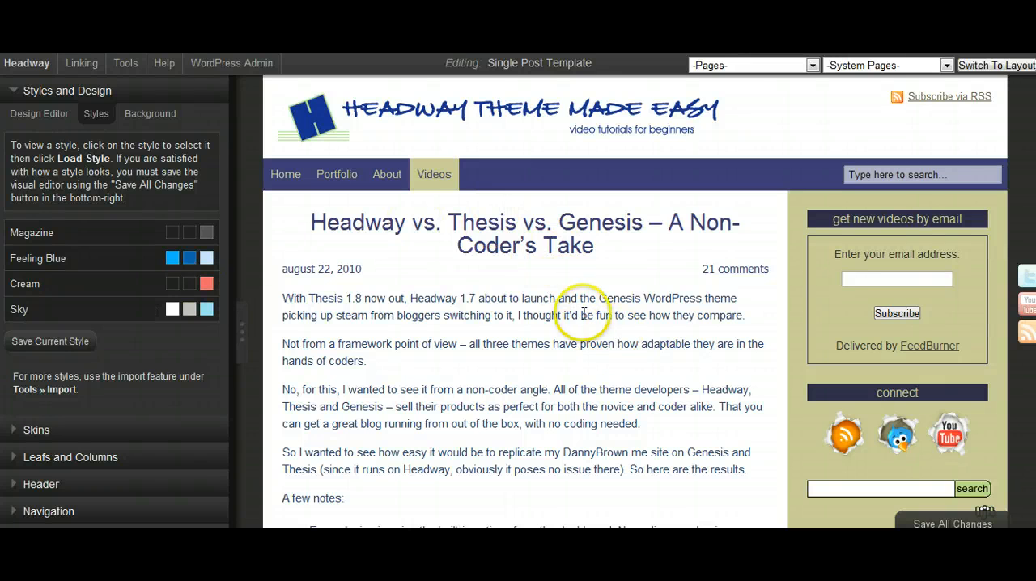
{"action": "left_click", "coordinate": [50, 341]}
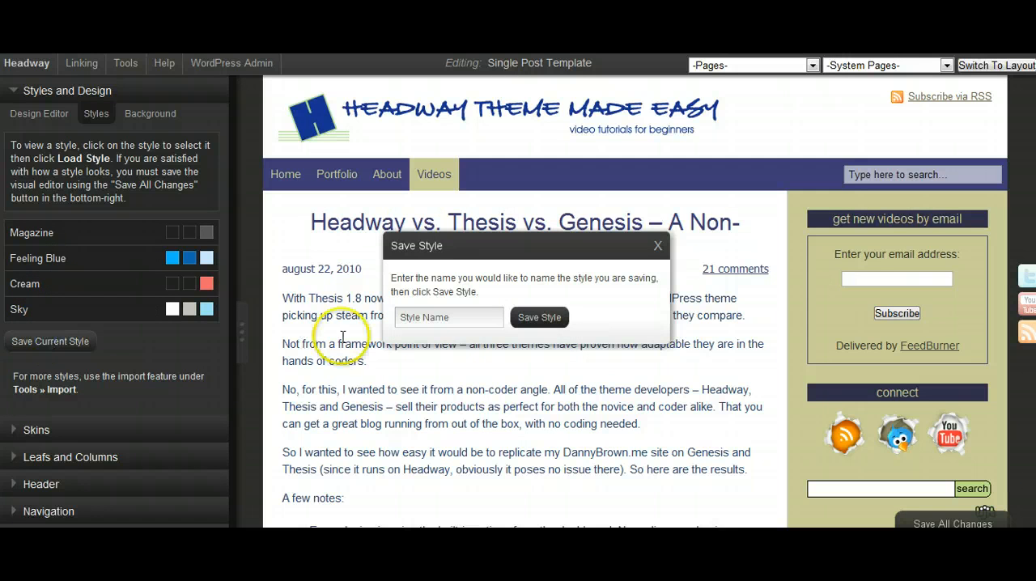
{"action": "left_click", "coordinate": [451, 318]}
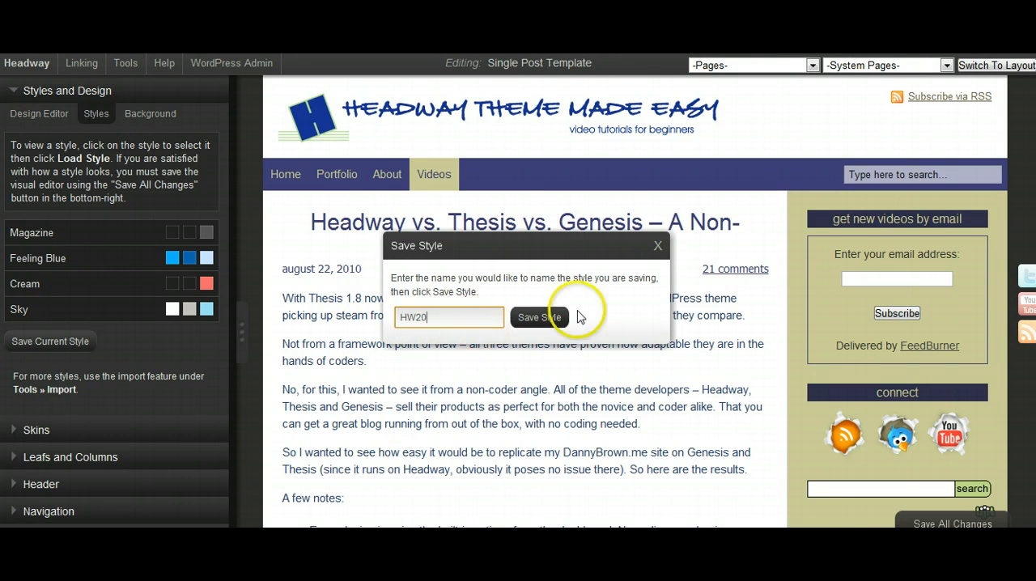
{"action": "left_click", "coordinate": [548, 318]}
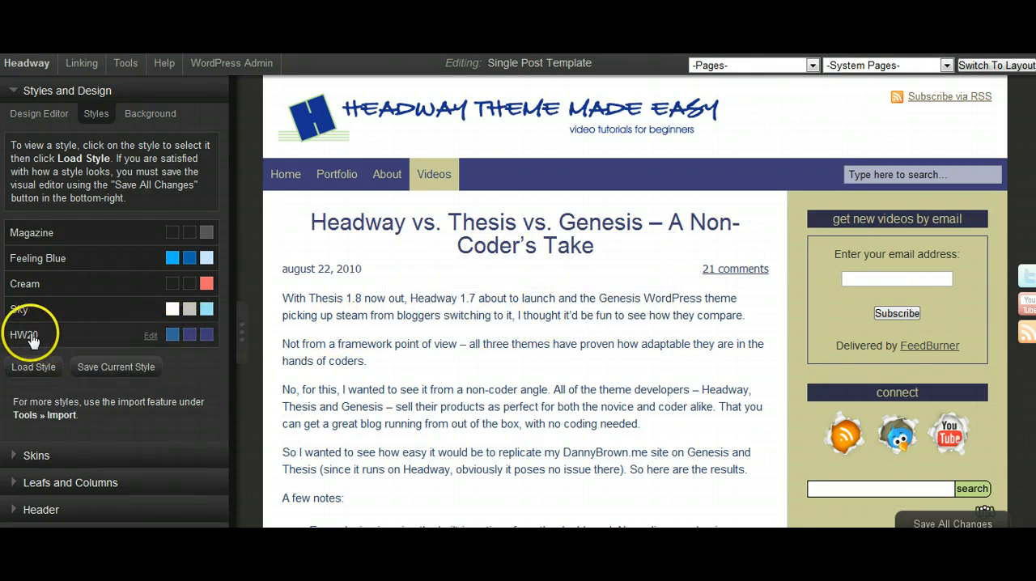
{"action": "left_click", "coordinate": [31, 340]}
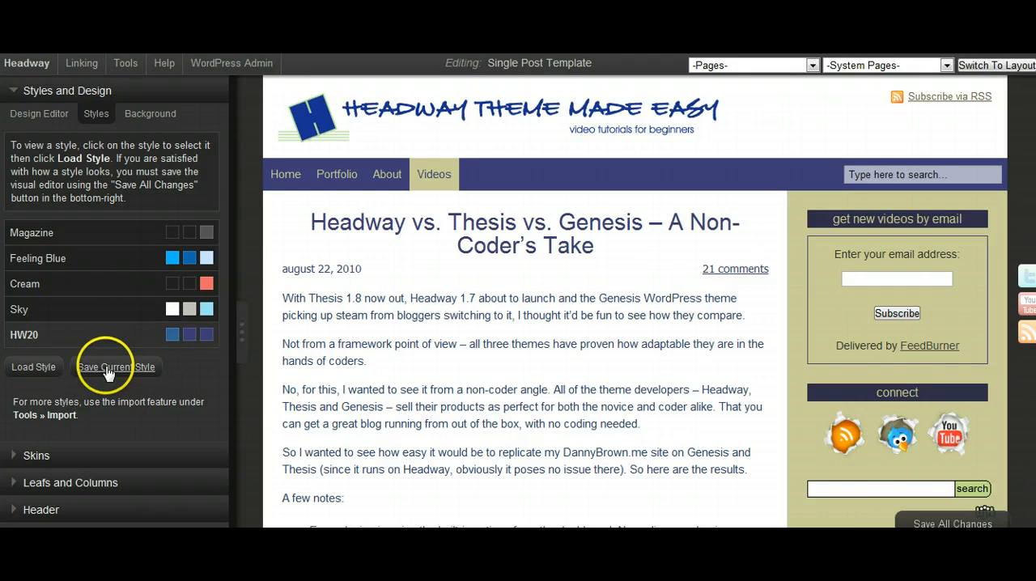
{"action": "left_click", "coordinate": [915, 522]}
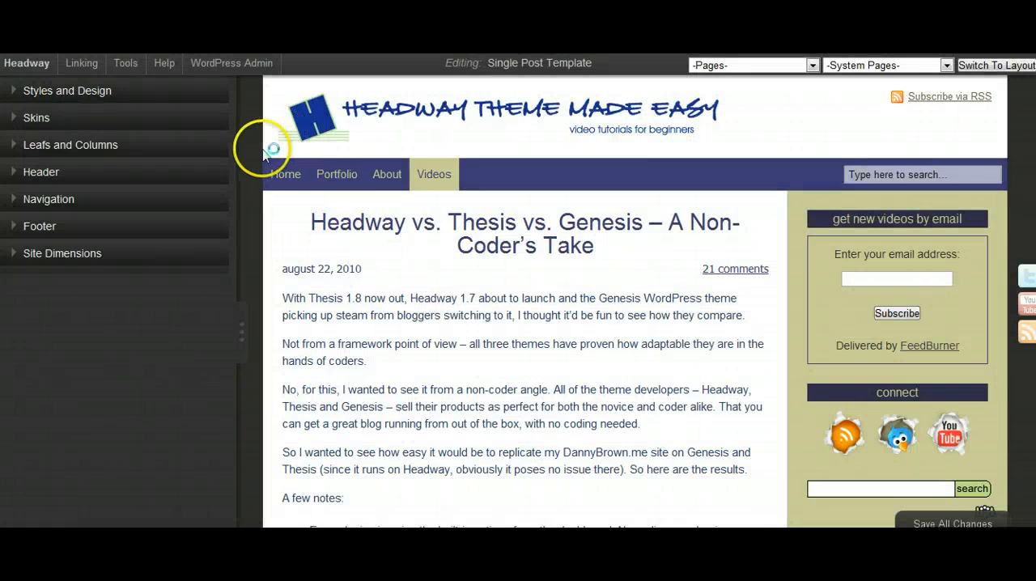
- Export the HW20 style from the visual editor as a style file
{"action": "scroll", "coordinate": [268, 152], "scroll_direction": "down", "scroll_amount": 15}
{"action": "scroll", "coordinate": [270, 155], "scroll_direction": "up", "scroll_amount": 5}
{"action": "scroll", "coordinate": [268, 152], "scroll_direction": "up", "scroll_amount": 10}
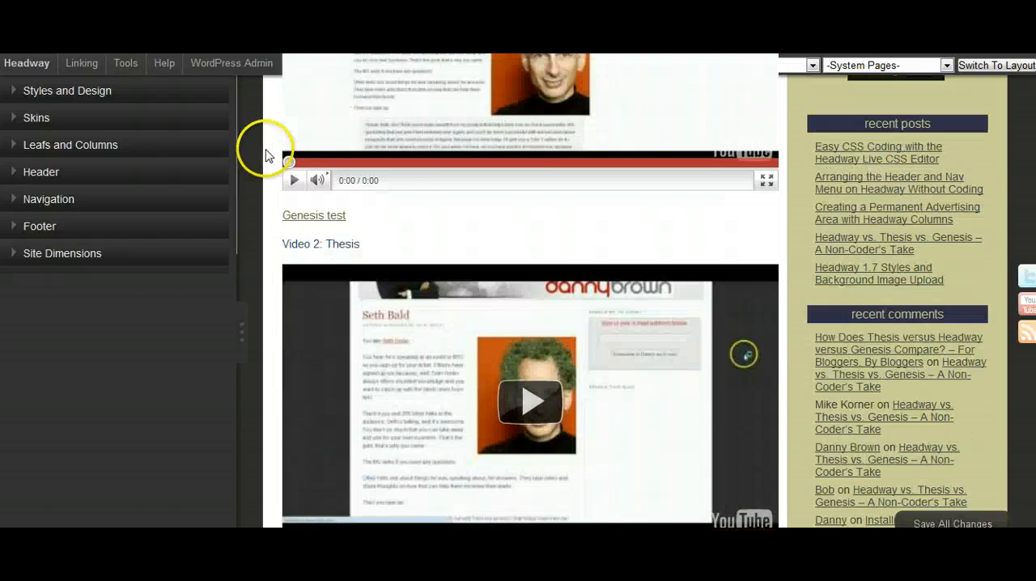
{"action": "left_click", "coordinate": [126, 64]}
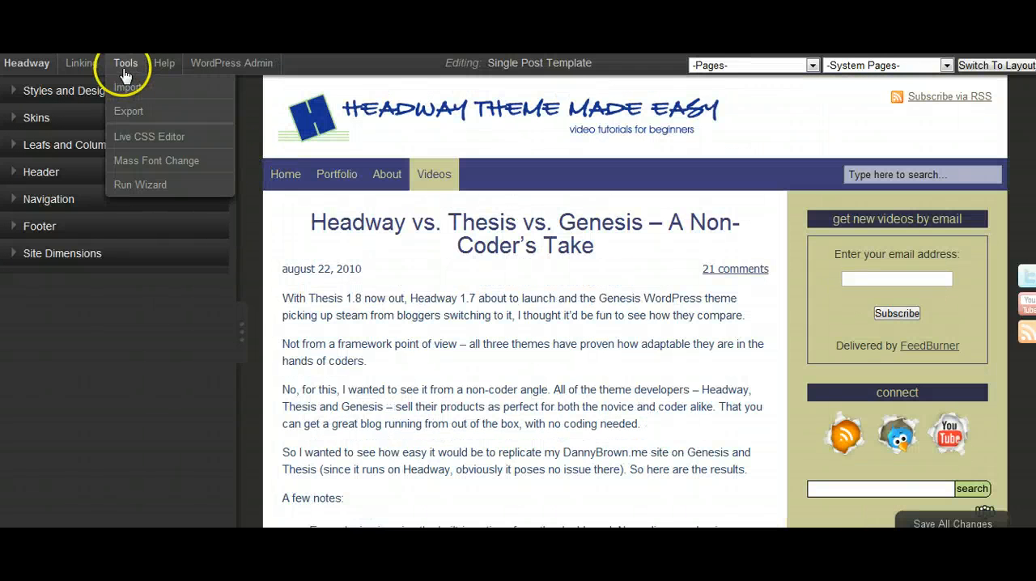
{"action": "left_click", "coordinate": [129, 113]}
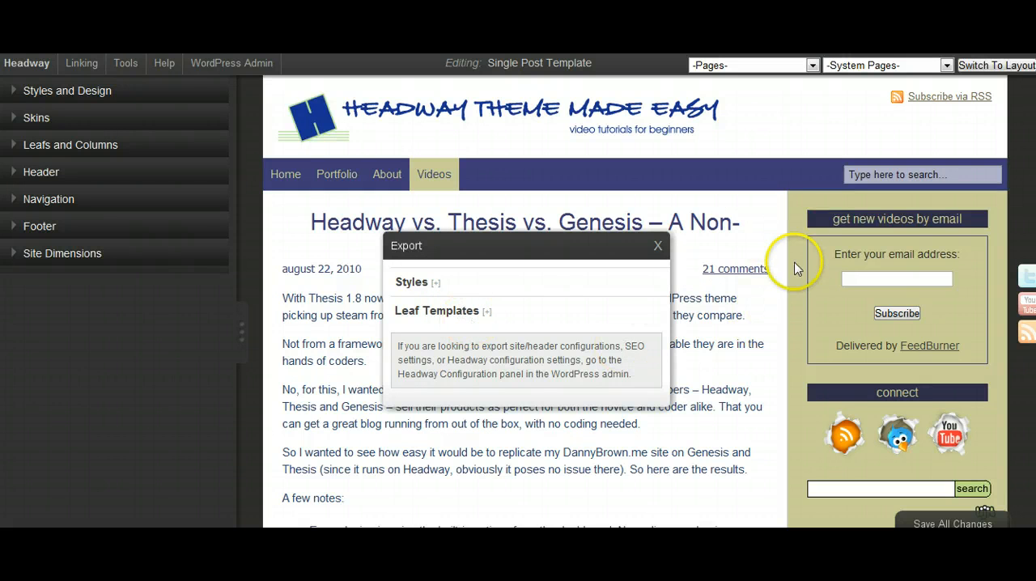
{"action": "mouse_move", "coordinate": [828, 243]}
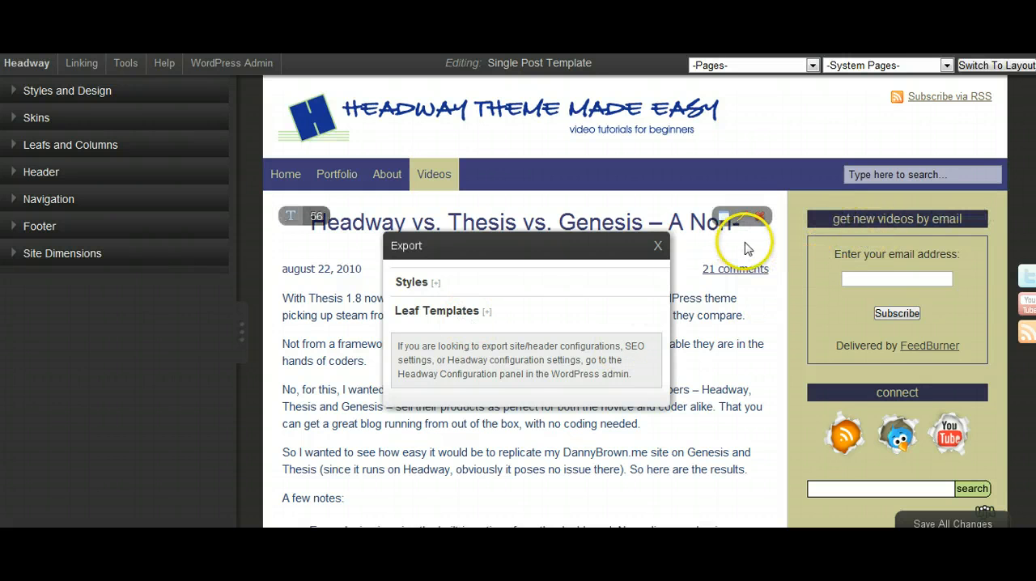
{"action": "left_click", "coordinate": [413, 283]}
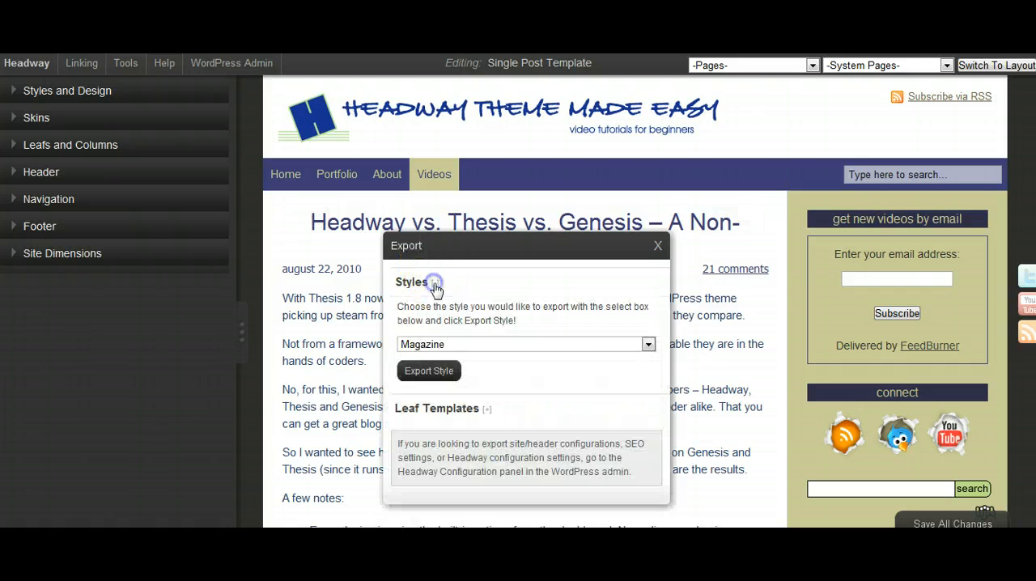
{"action": "left_click", "coordinate": [648, 345]}
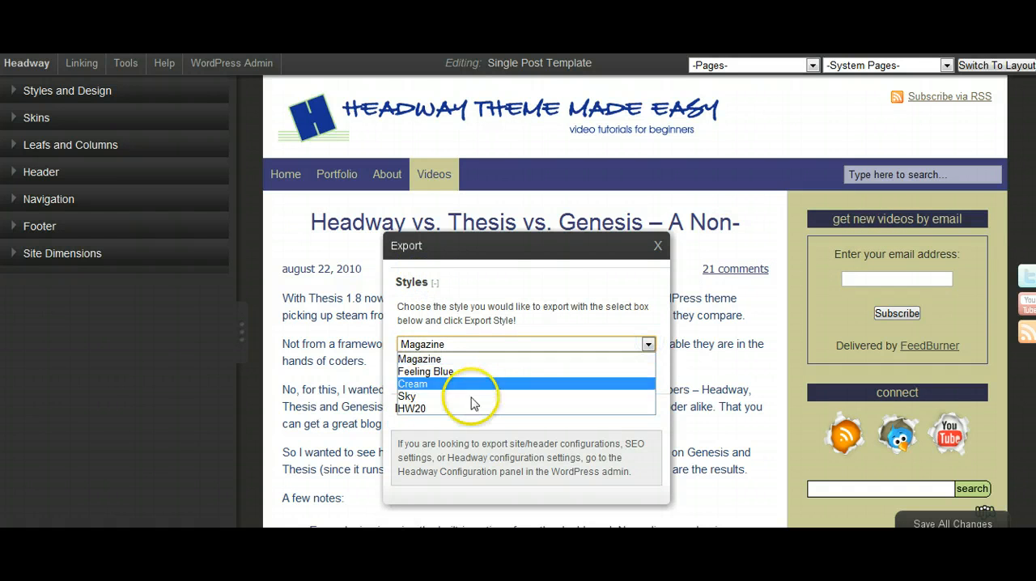
{"action": "left_click", "coordinate": [443, 407]}
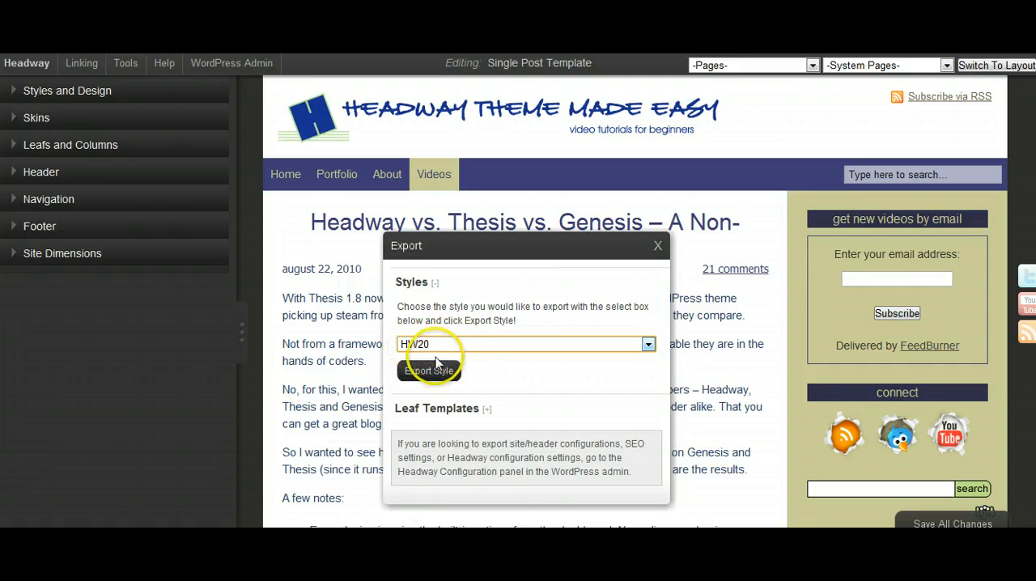
{"action": "left_click", "coordinate": [429, 371]}
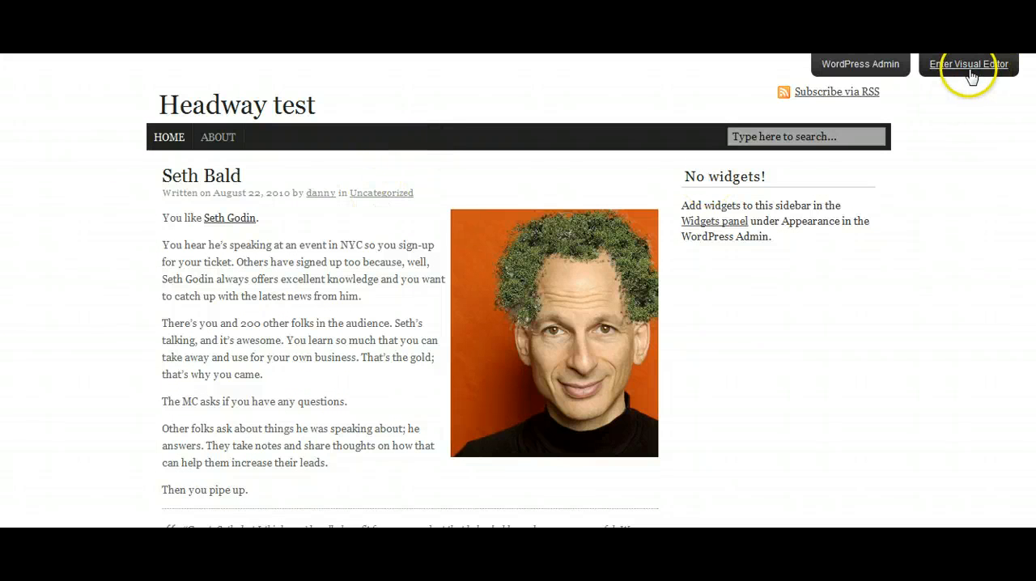
- Import the HW20.hwstyle file as a style in the Headway test site's visual editor, dismissing the Quick Start Wizard
{"action": "left_click", "coordinate": [971, 65]}
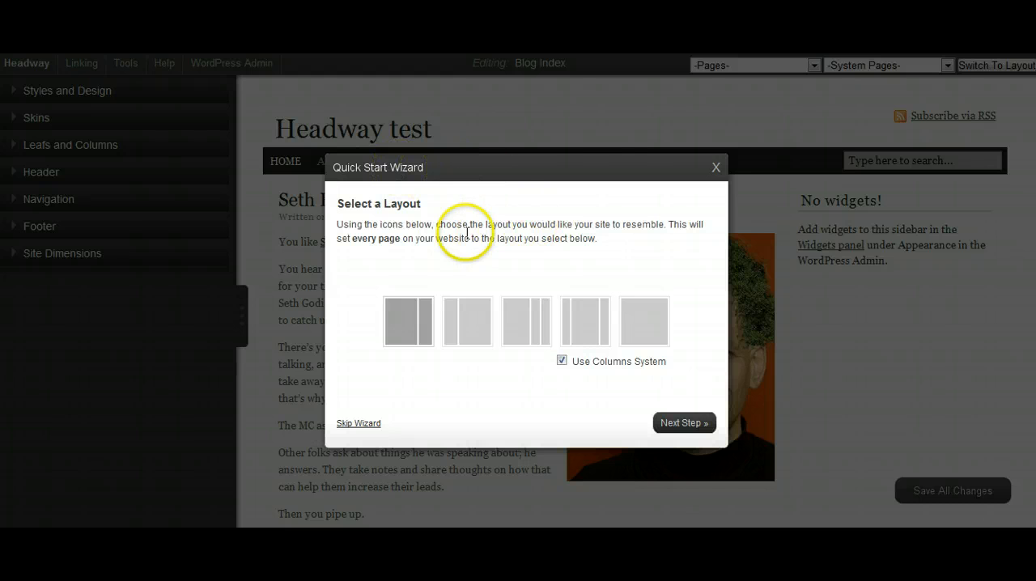
{"action": "left_click", "coordinate": [716, 170]}
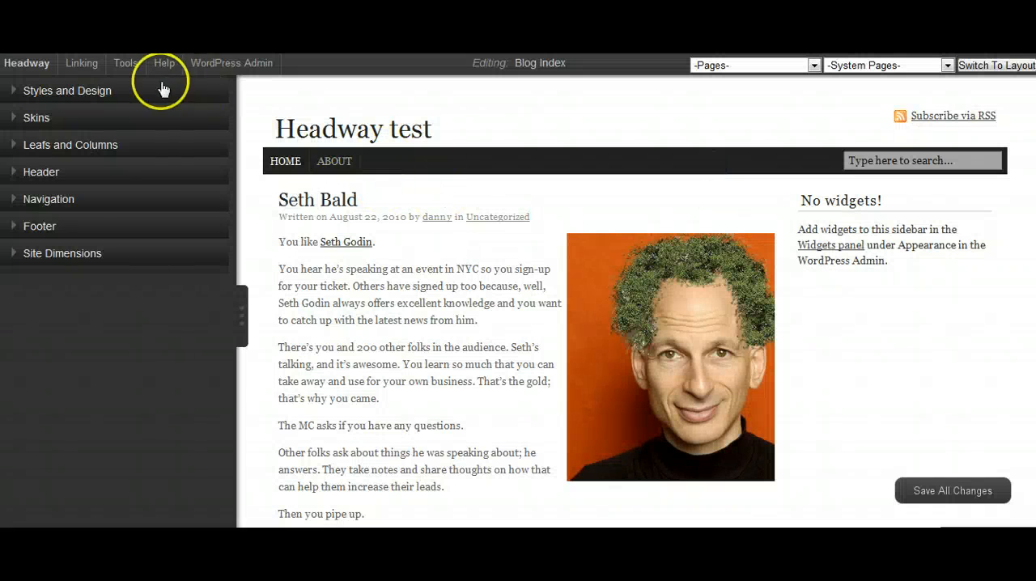
{"action": "mouse_move", "coordinate": [127, 65]}
{"action": "left_click", "coordinate": [128, 87]}
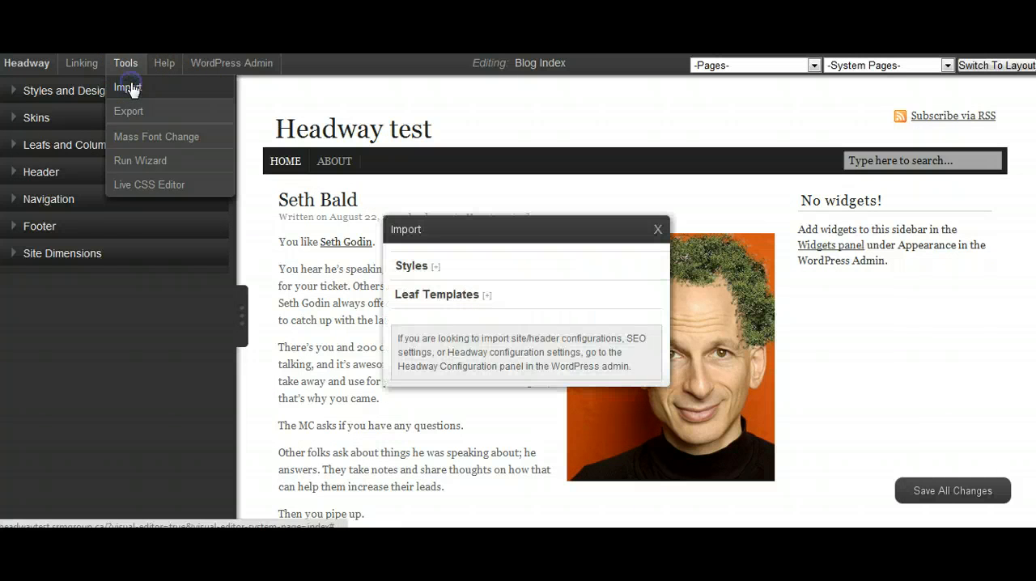
{"action": "left_click", "coordinate": [434, 267]}
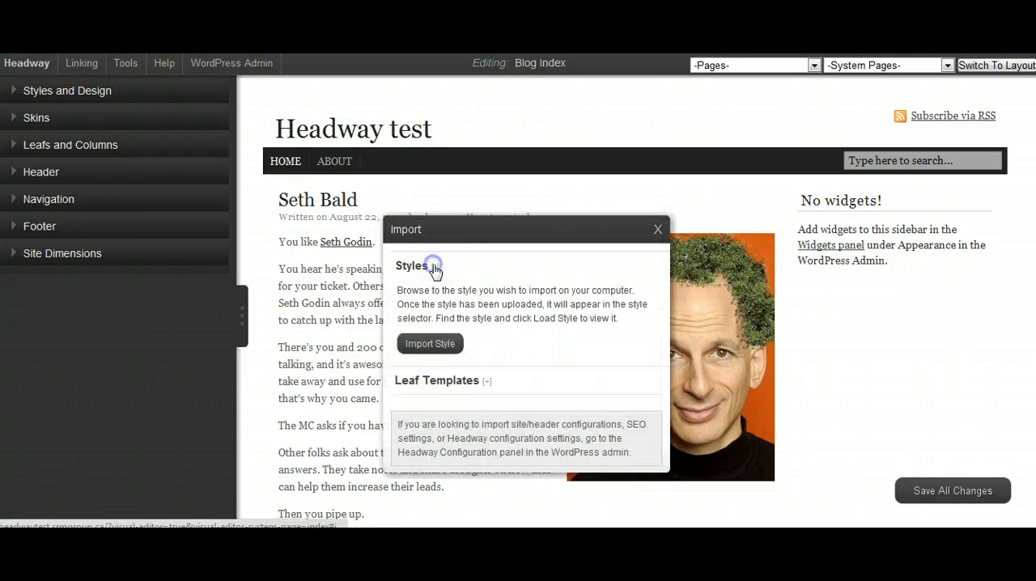
{"action": "left_click", "coordinate": [421, 343]}
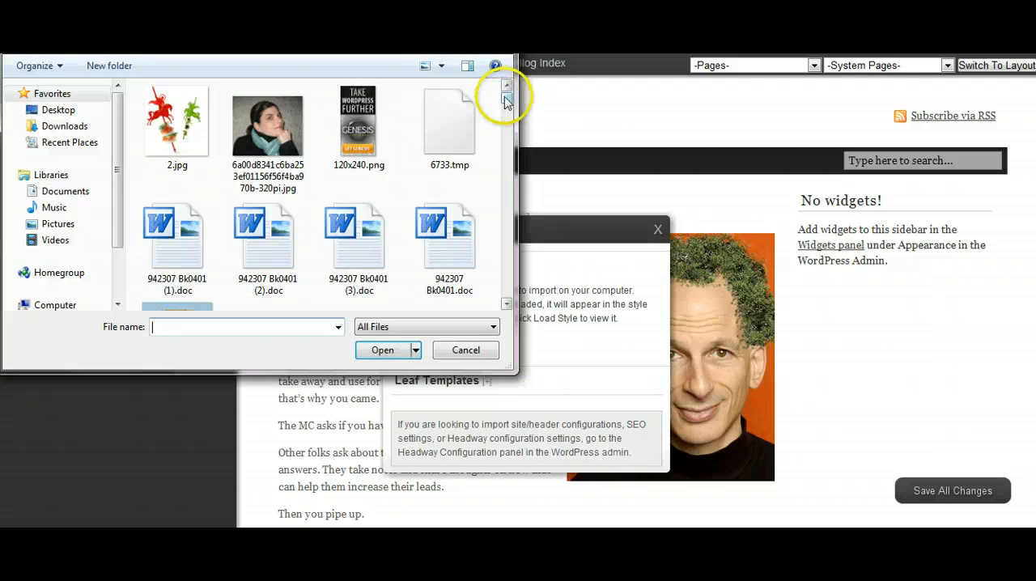
{"action": "left_click_drag", "start_coordinate": [509, 92], "coordinate": [520, 179]}
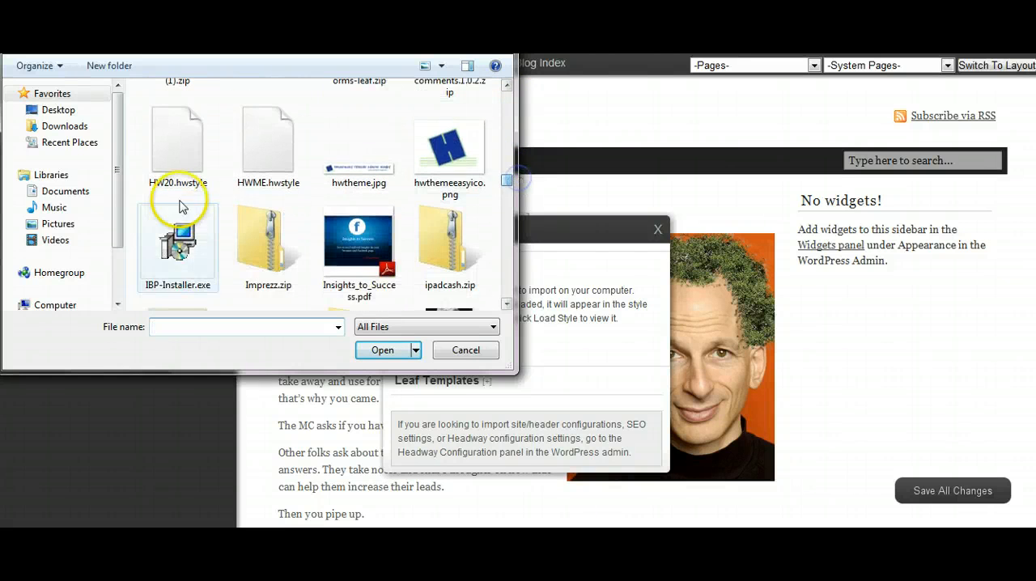
{"action": "left_click", "coordinate": [176, 150]}
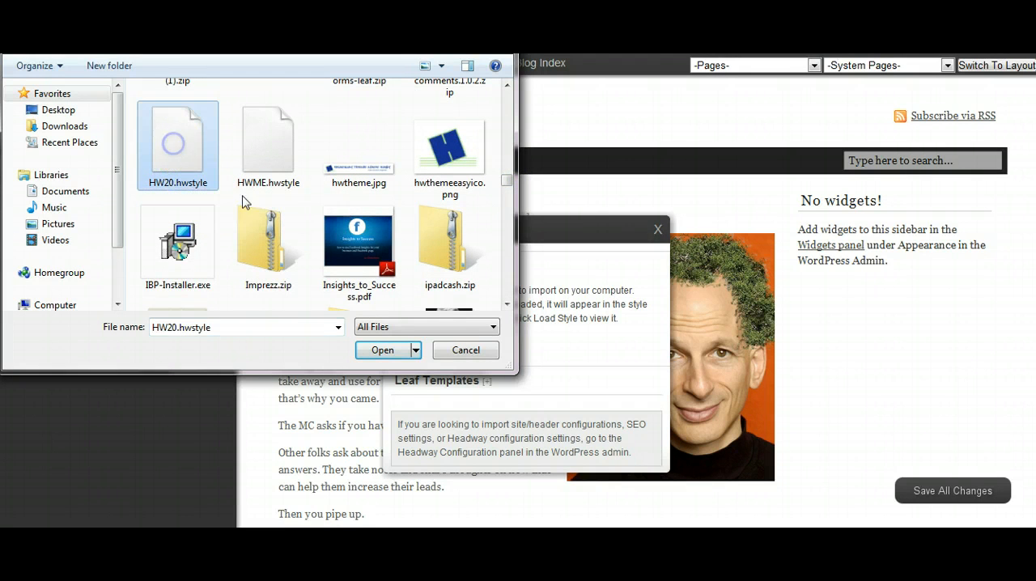
{"action": "left_click", "coordinate": [383, 350]}
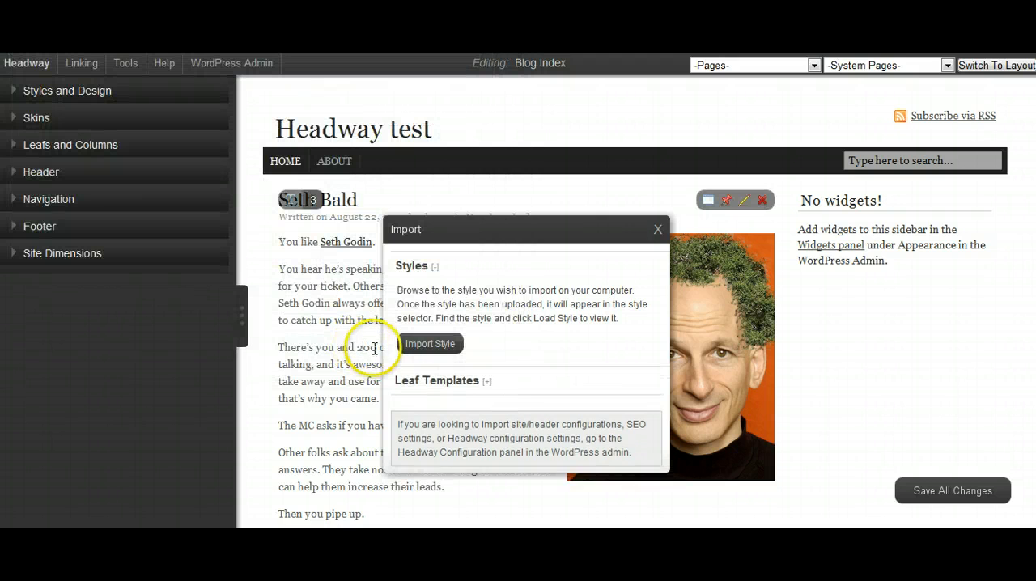
- Load the imported HW20 style on the Headway test site and close the Import dialog
{"action": "left_click", "coordinate": [16, 94]}
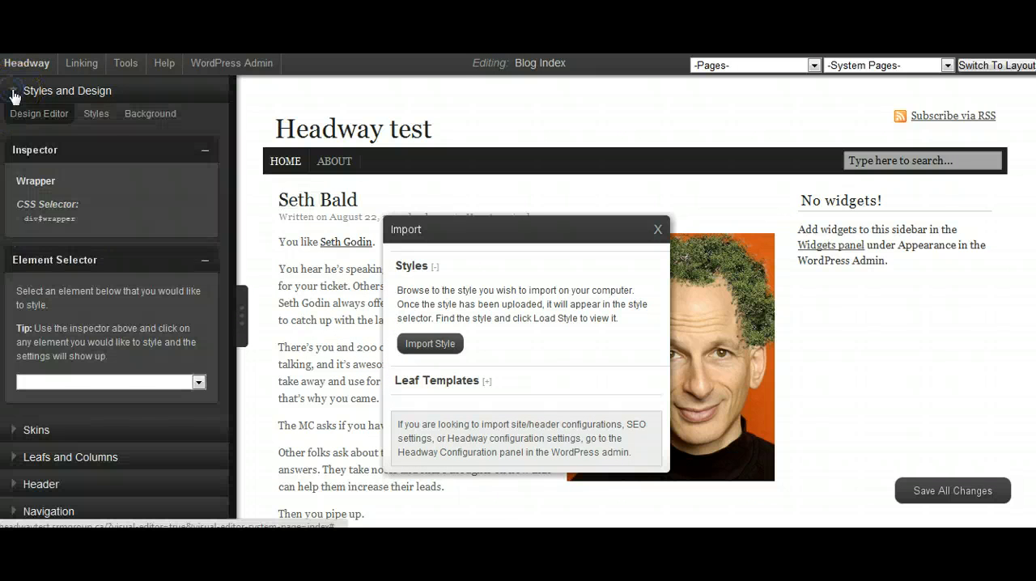
{"action": "left_click", "coordinate": [89, 118]}
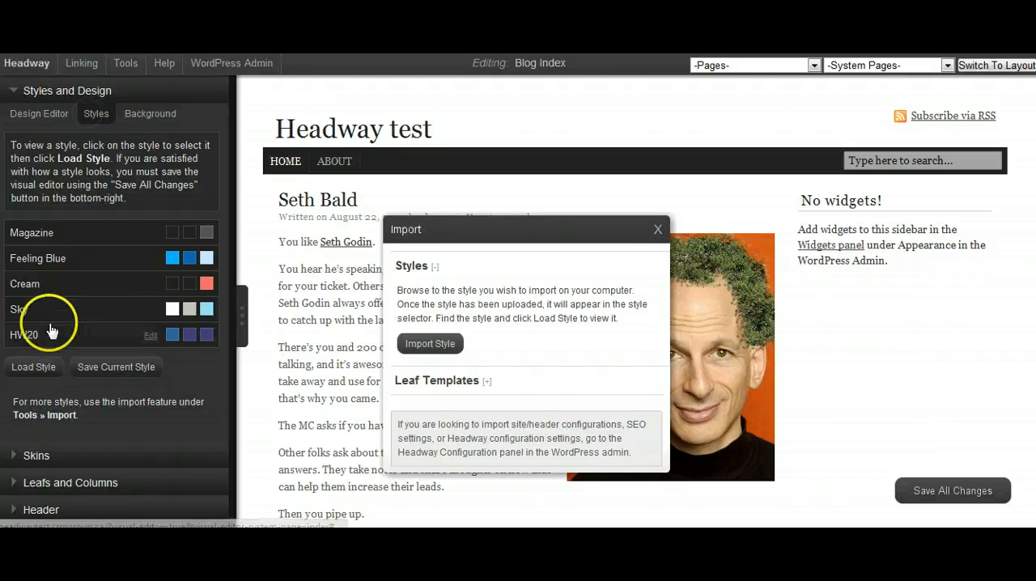
{"action": "left_click", "coordinate": [27, 338]}
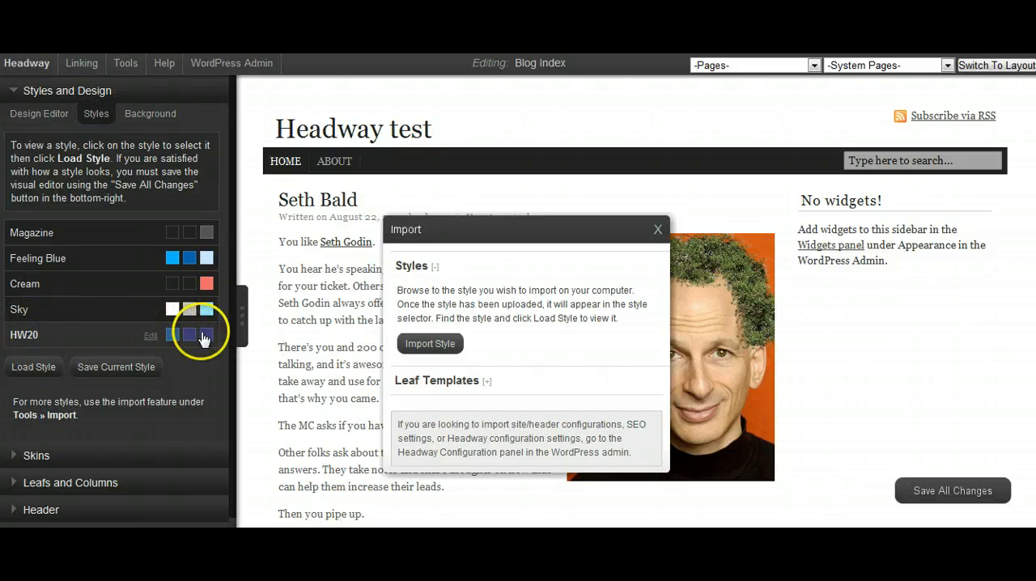
{"action": "mouse_move", "coordinate": [231, 63]}
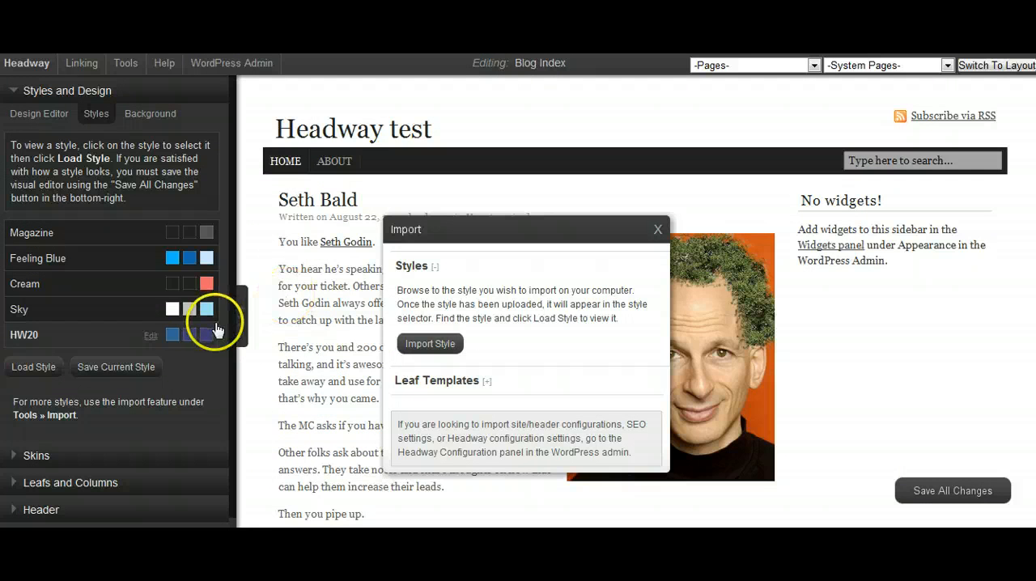
{"action": "left_click", "coordinate": [24, 369]}
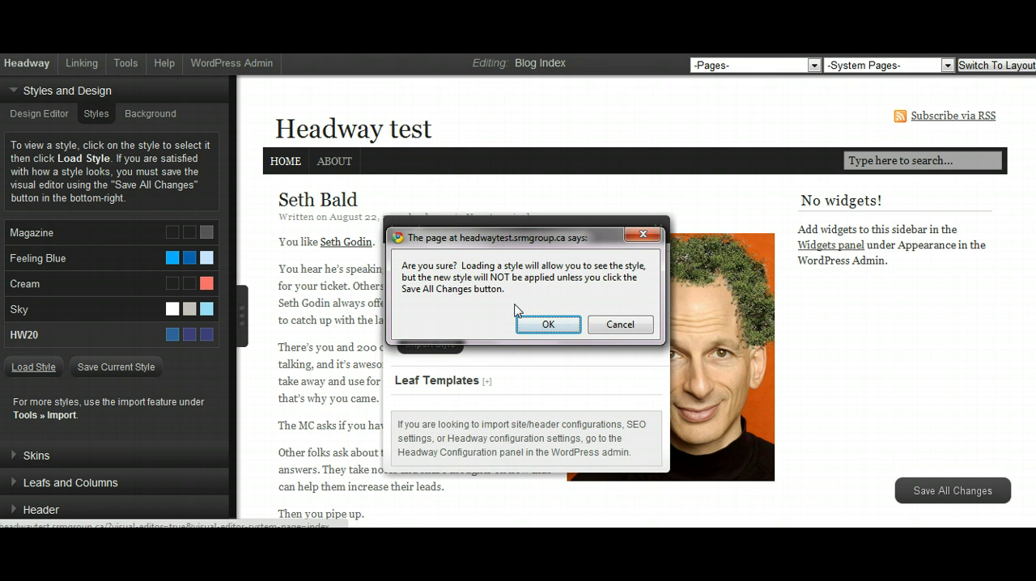
{"action": "left_click", "coordinate": [547, 324]}
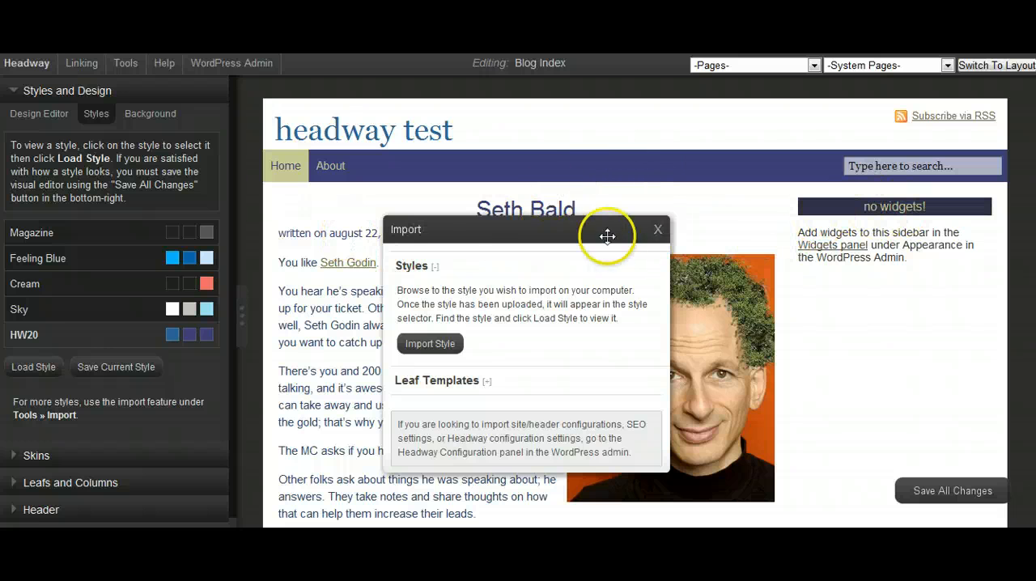
{"action": "left_click", "coordinate": [657, 230]}
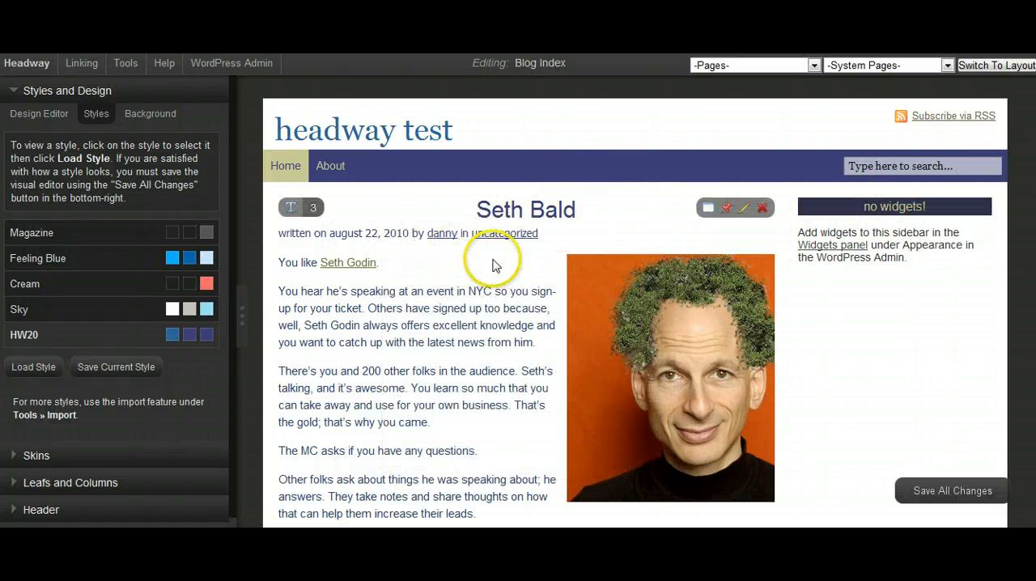
- Review the restyled blog index of the Headway test site and save all changes
{"action": "scroll", "coordinate": [494, 263], "scroll_direction": "down", "scroll_amount": 10}
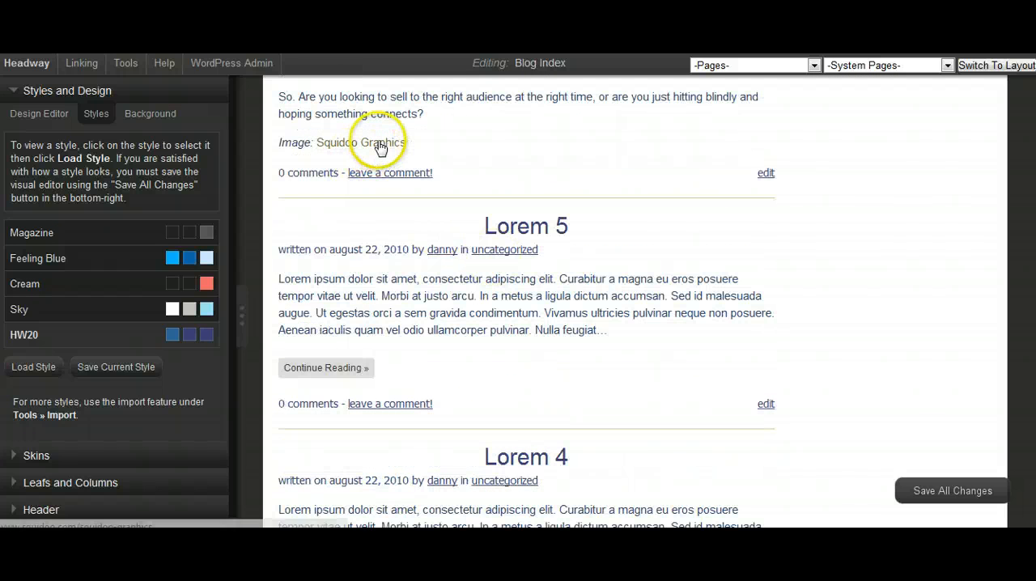
{"action": "scroll", "coordinate": [393, 174], "scroll_direction": "up", "scroll_amount": 10}
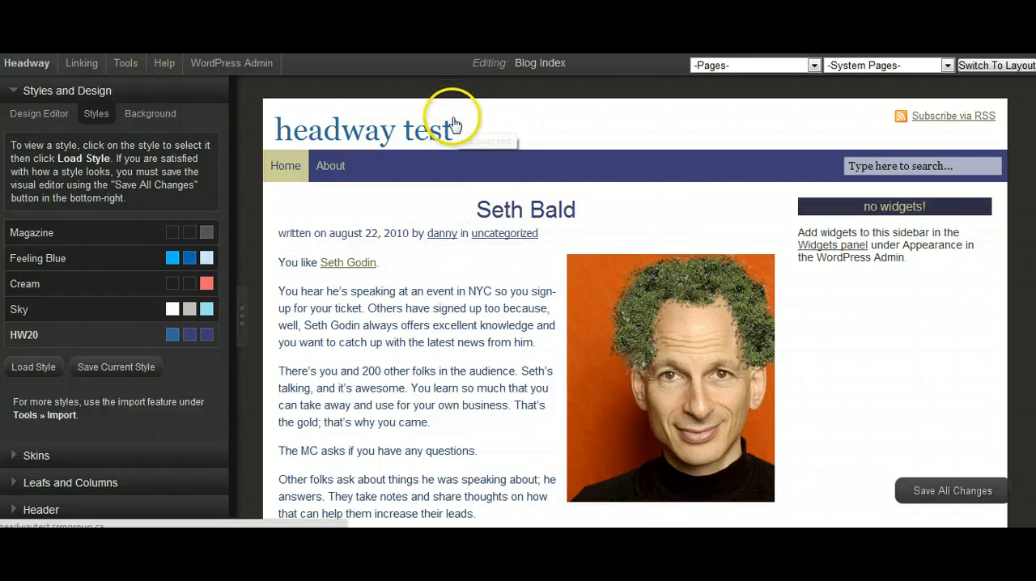
{"action": "scroll", "coordinate": [475, 196], "scroll_direction": "down", "scroll_amount": 3}
{"action": "scroll", "coordinate": [496, 209], "scroll_direction": "up", "scroll_amount": 3}
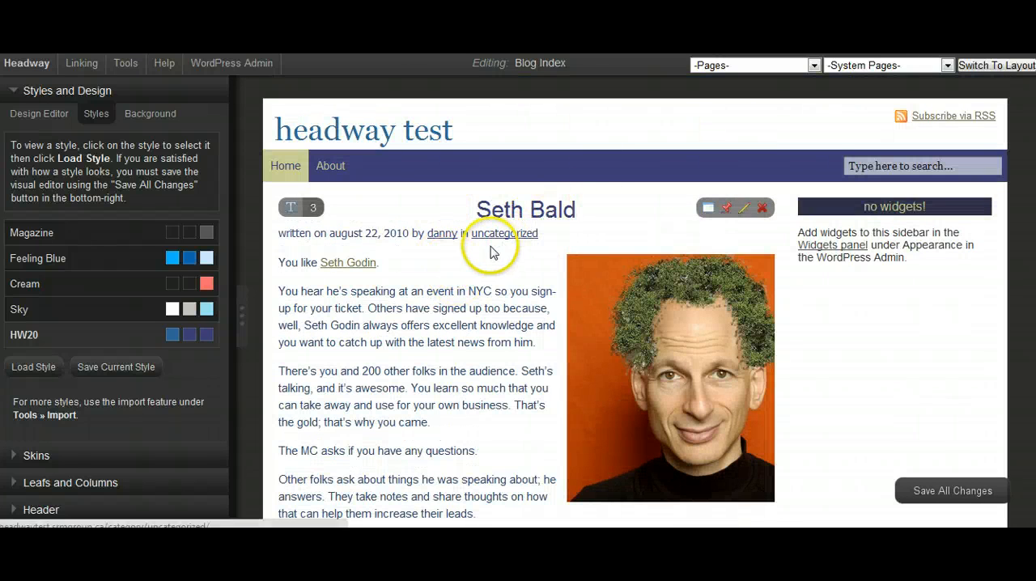
{"action": "left_click", "coordinate": [901, 485]}
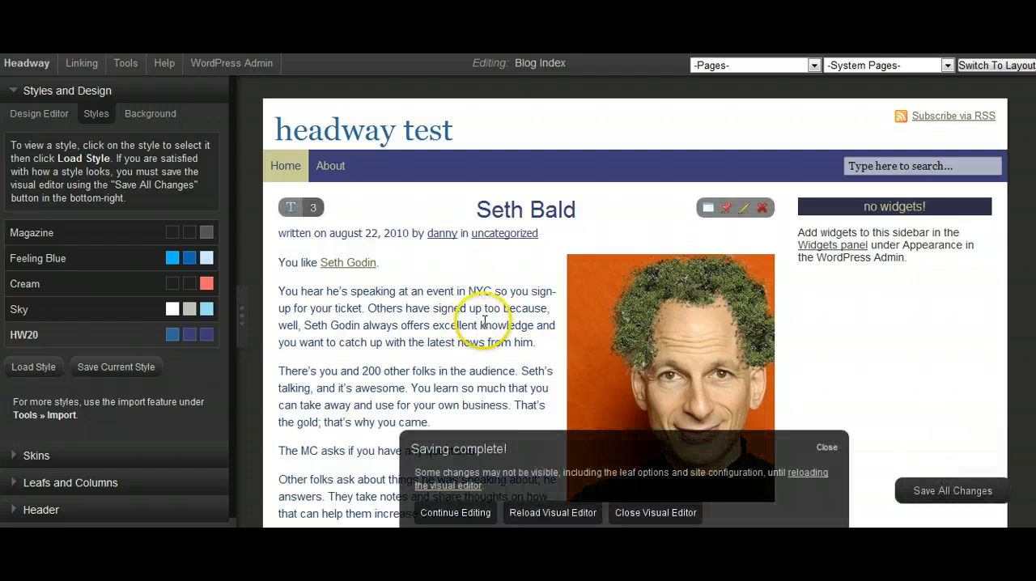
- Reload the visual editor of the Headway test site
{"action": "left_click", "coordinate": [553, 513]}
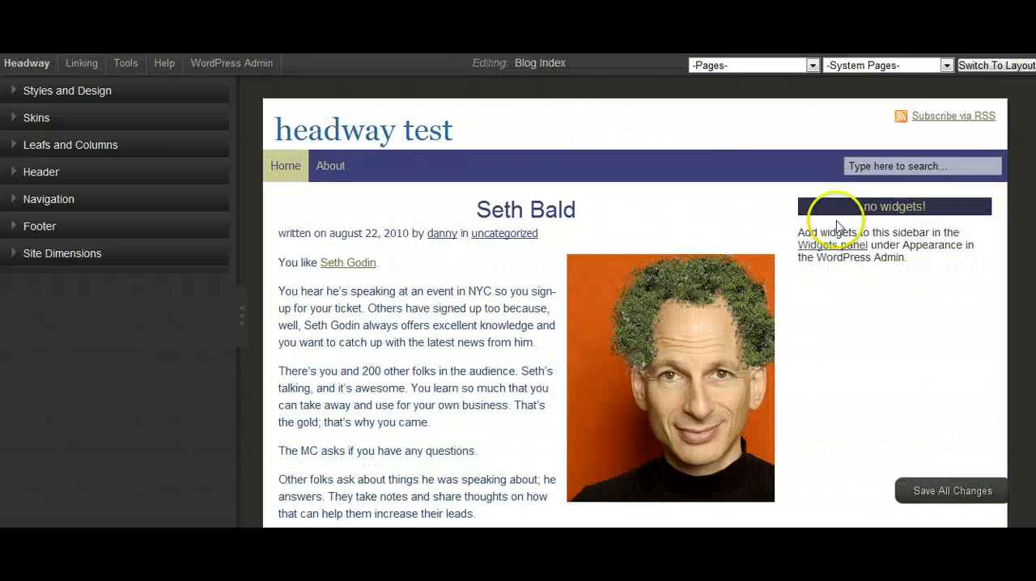
{"action": "mouse_move", "coordinate": [856, 266]}
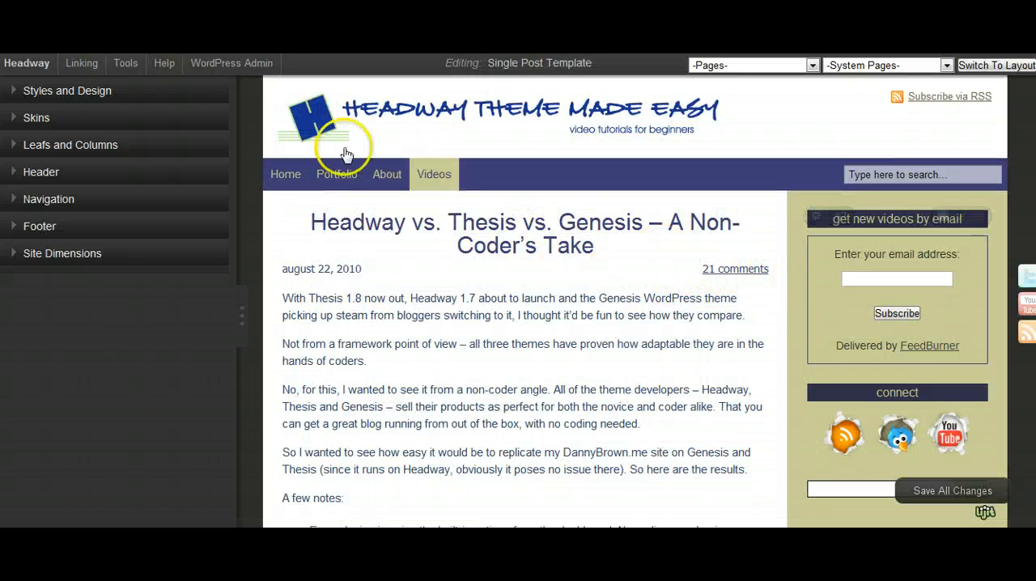
- On the Headway Theme Made Easy site, save the Single Post Template's current page layout as a leaf template named HW20 SIDEBAR
{"action": "left_click", "coordinate": [14, 148]}
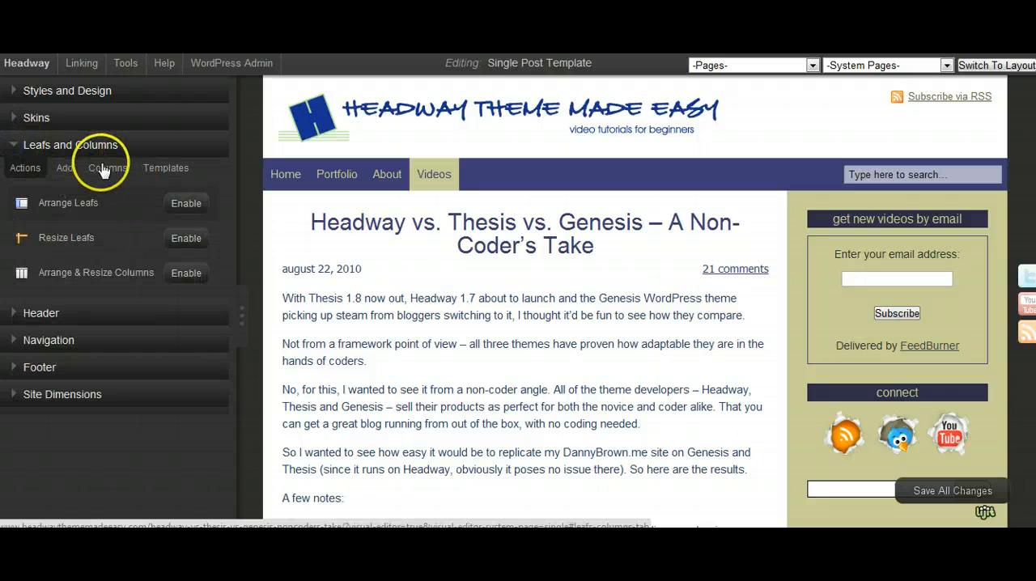
{"action": "left_click", "coordinate": [157, 172]}
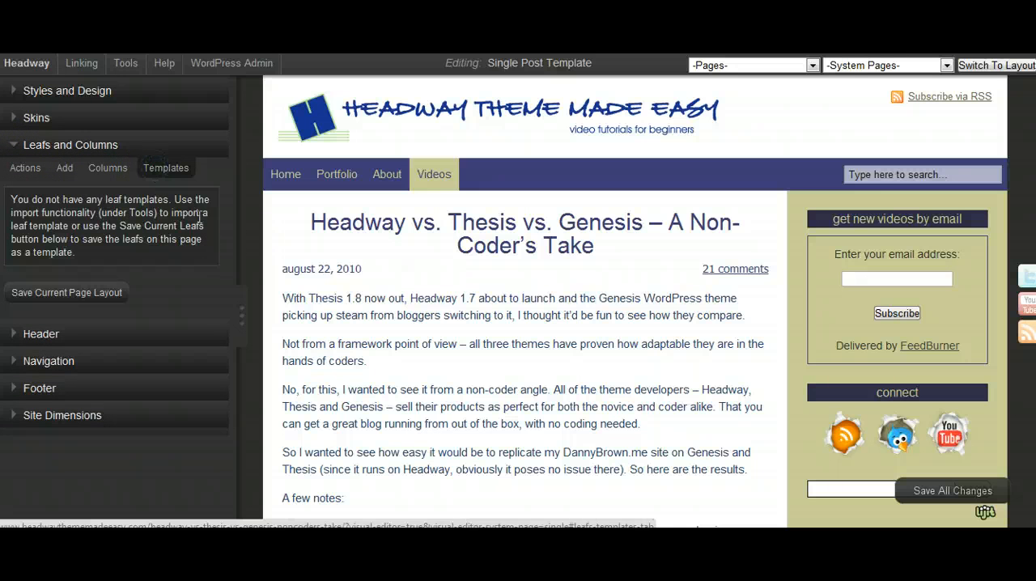
{"action": "left_click", "coordinate": [47, 297]}
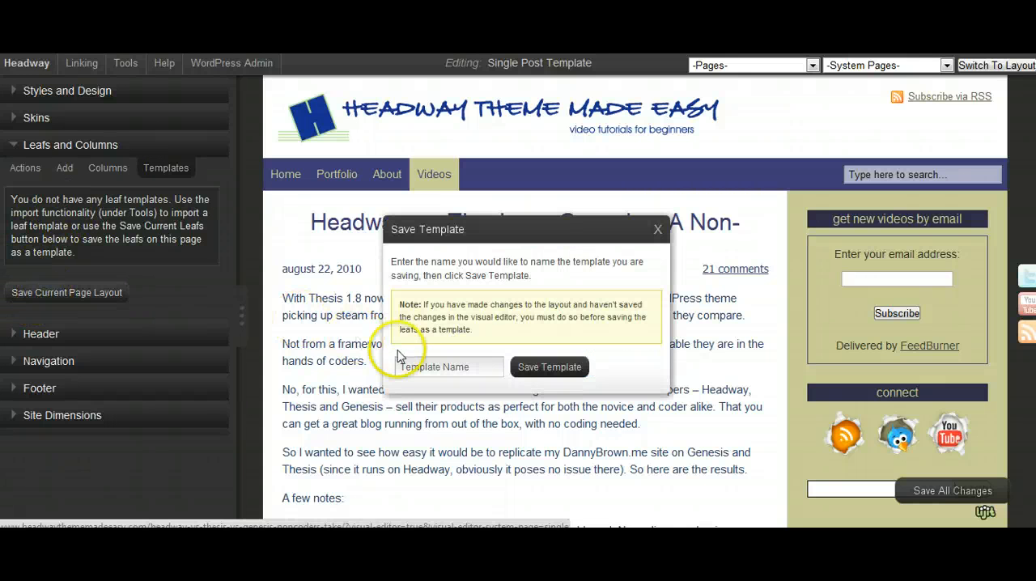
{"action": "left_click", "coordinate": [416, 365]}
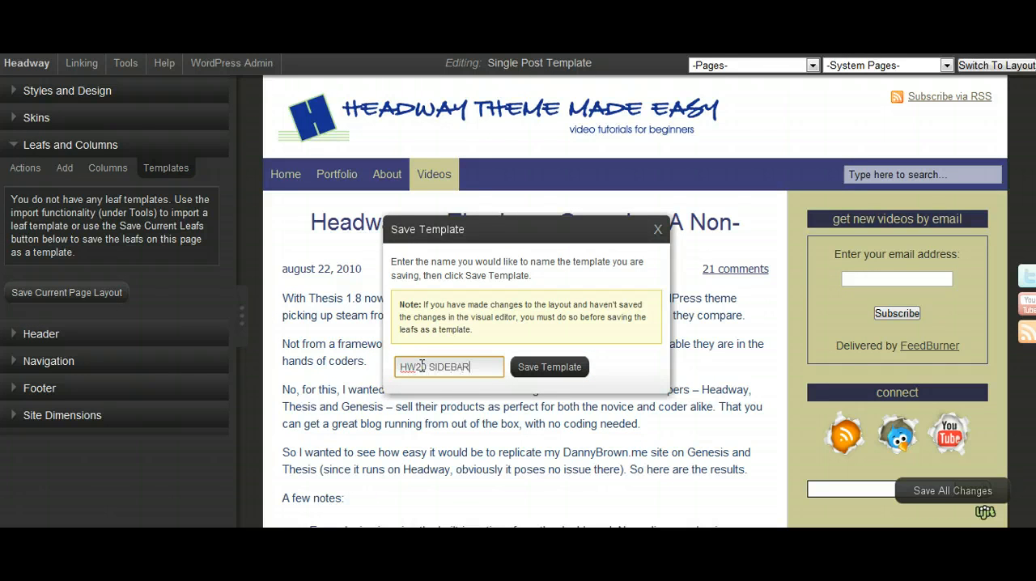
{"action": "left_click", "coordinate": [536, 369]}
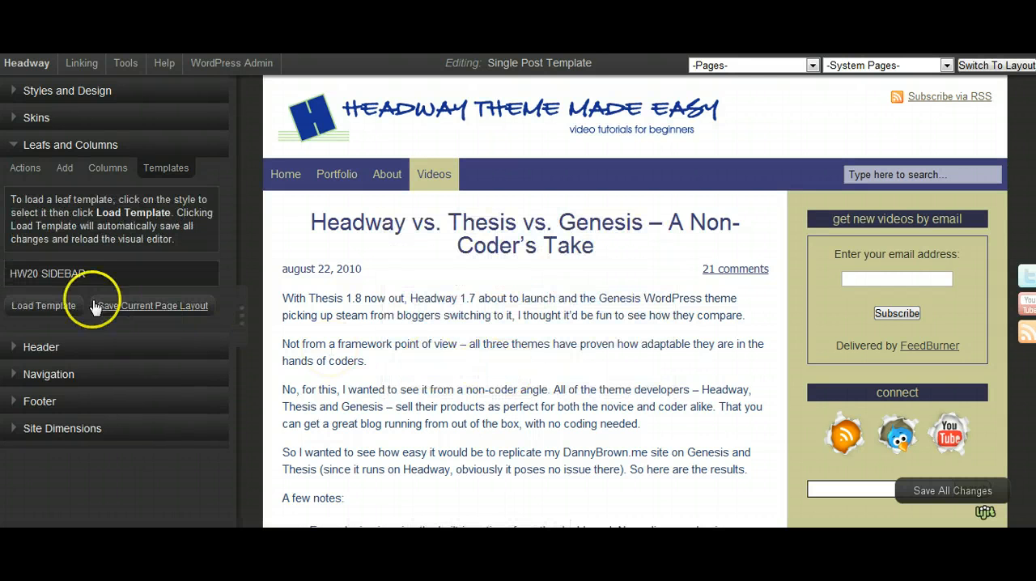
- Select the HW20 SIDEBAR template, save all changes and reload the visual editor
{"action": "left_click", "coordinate": [50, 277]}
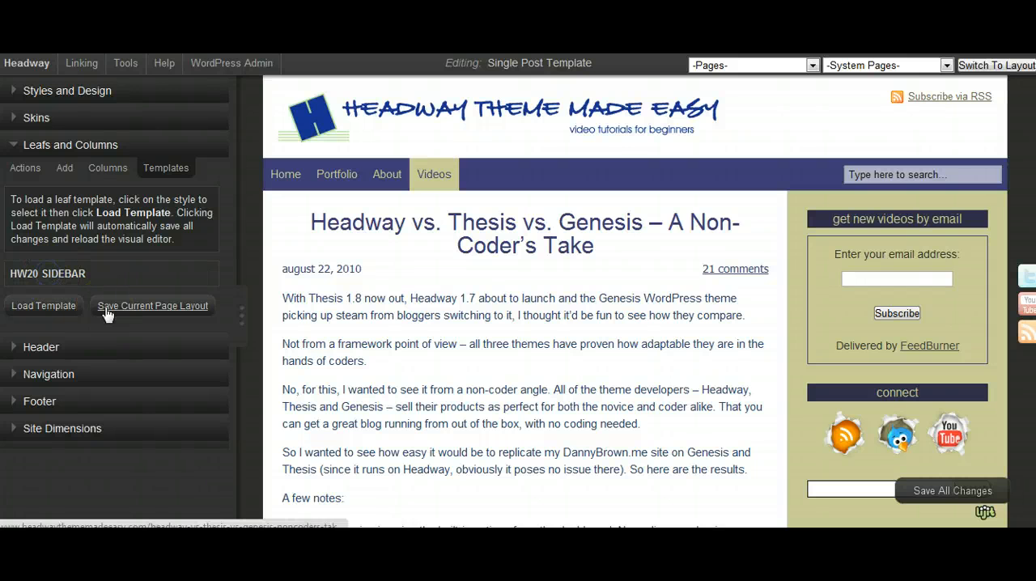
{"action": "left_click", "coordinate": [932, 492]}
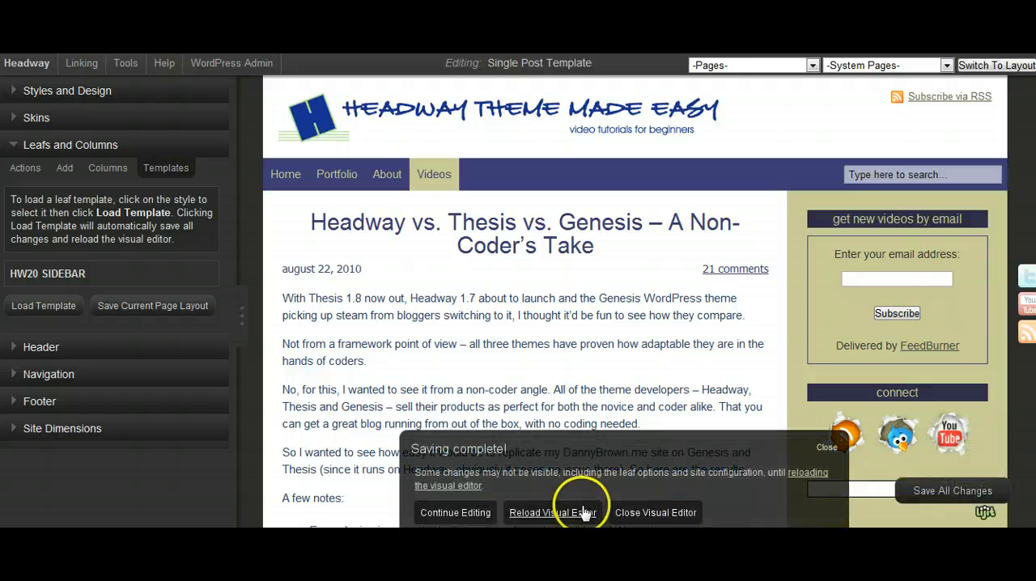
{"action": "left_click", "coordinate": [555, 513]}
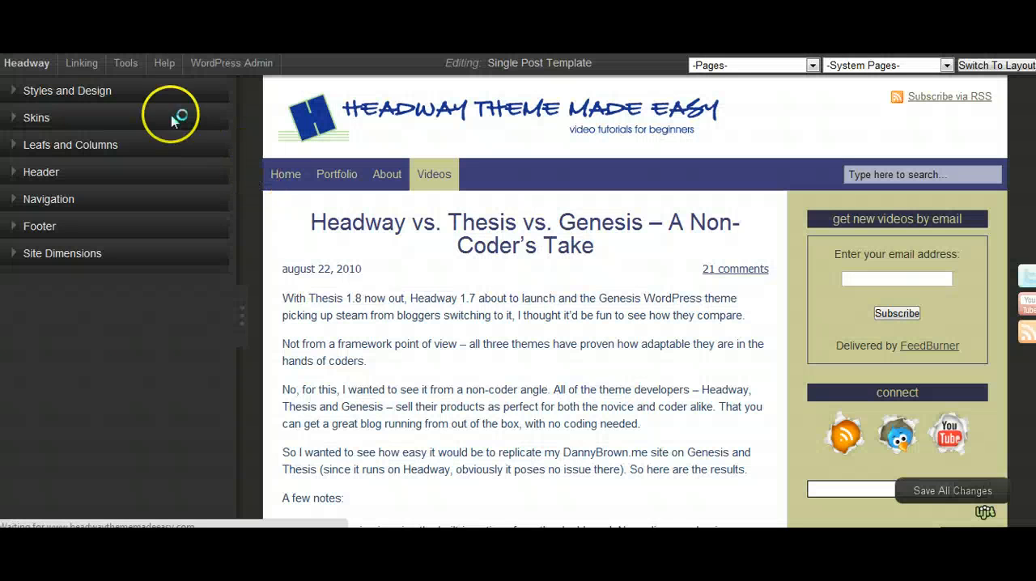
- Export the HW20 SIDEBAR leaf template from the Headway Theme Made Easy site
{"action": "left_click", "coordinate": [125, 67]}
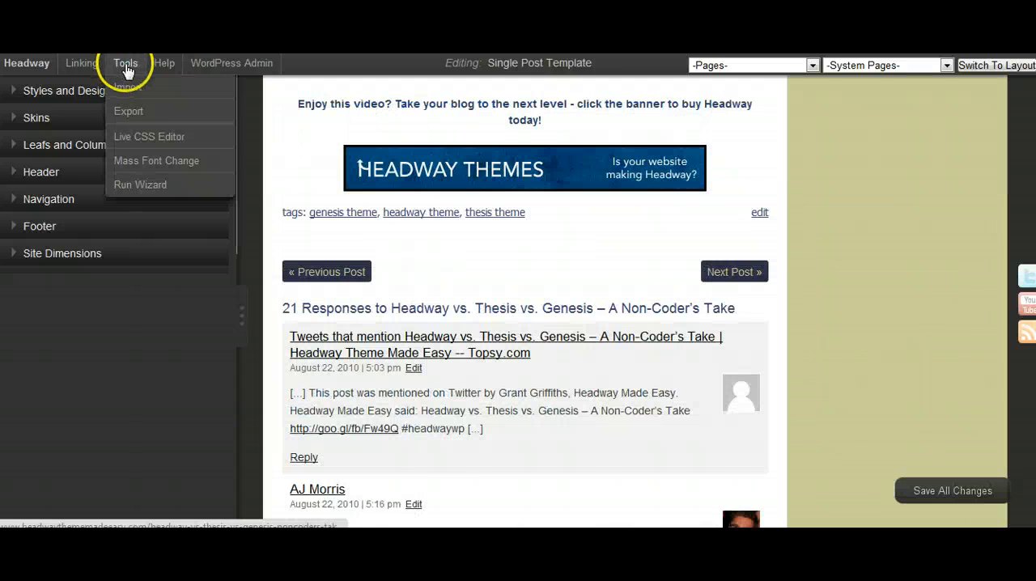
{"action": "left_click", "coordinate": [130, 111]}
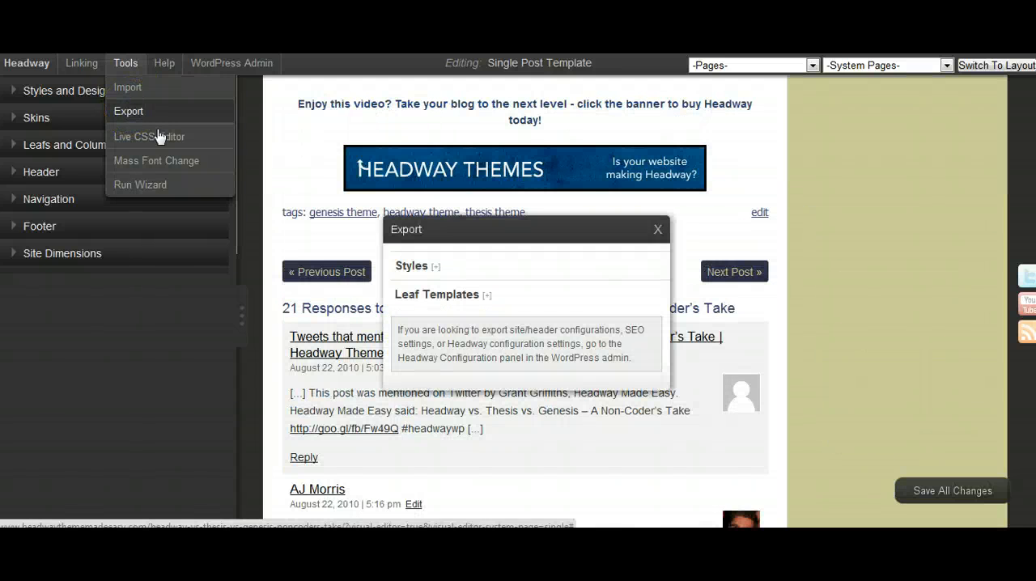
{"action": "left_click", "coordinate": [486, 296]}
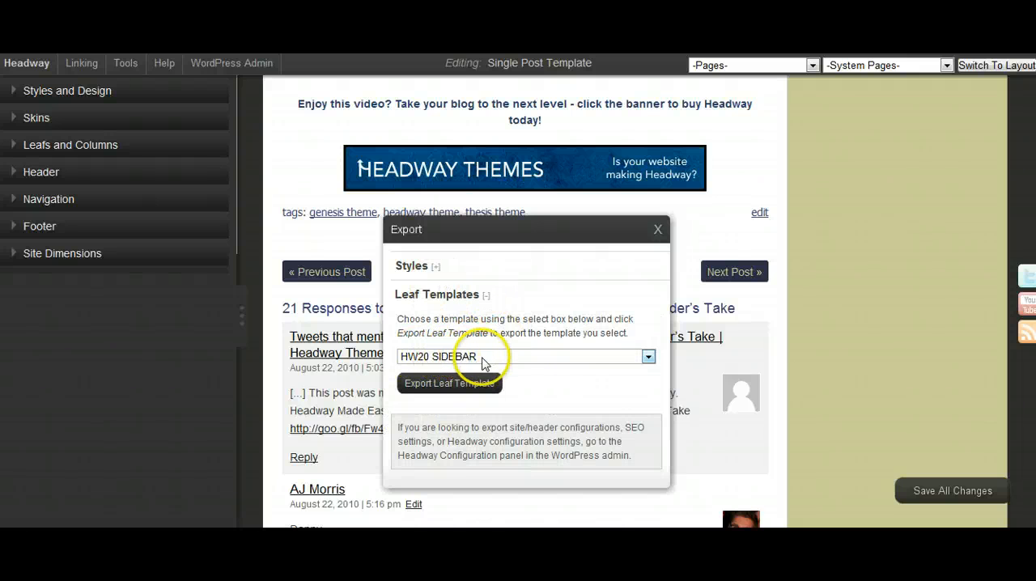
{"action": "left_click", "coordinate": [465, 383]}
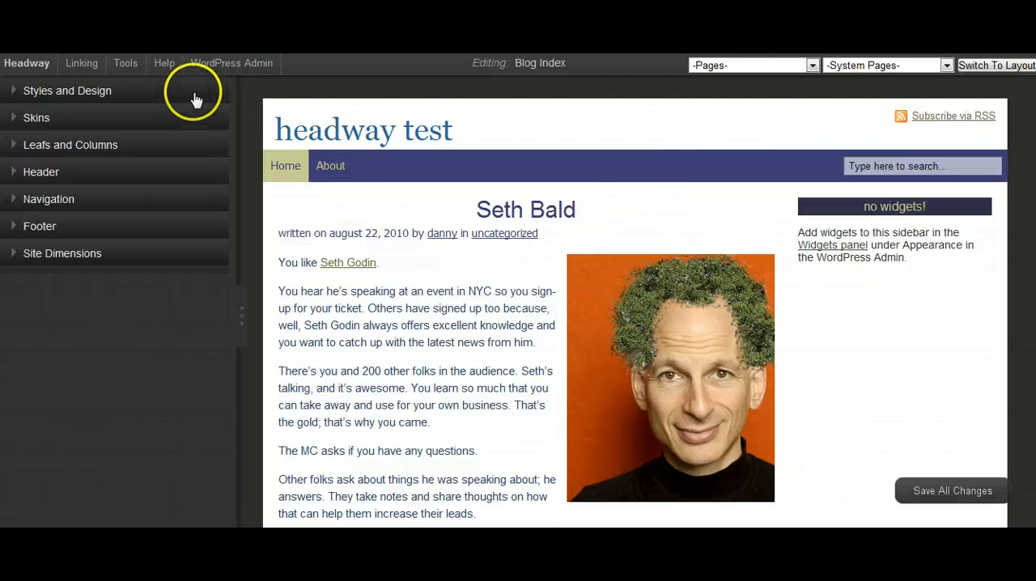
- Import the HW20_SIDEBAR.hwtpl file as a leaf template in the Headway test site's visual editor
{"action": "left_click", "coordinate": [127, 64]}
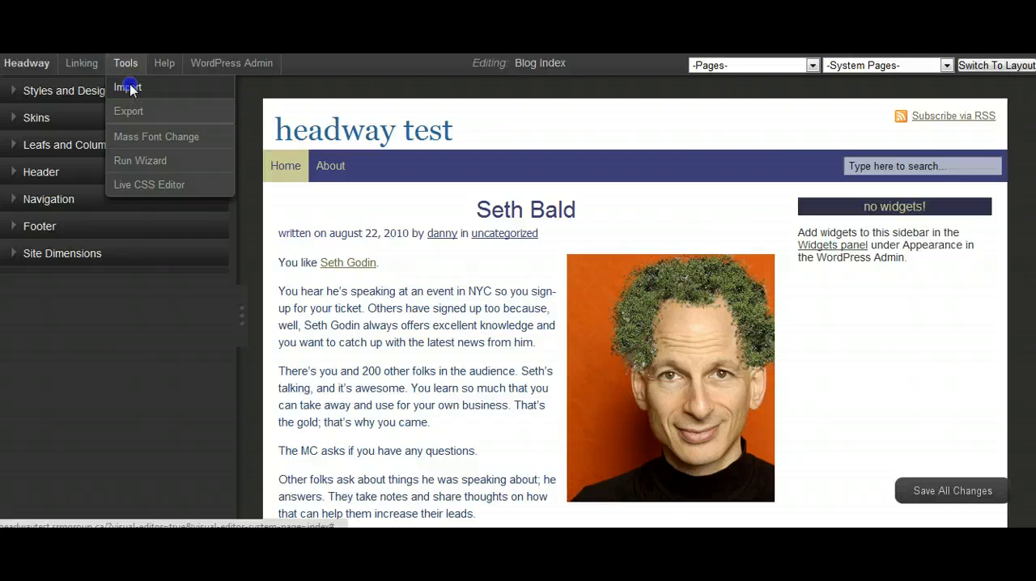
{"action": "left_click", "coordinate": [128, 87]}
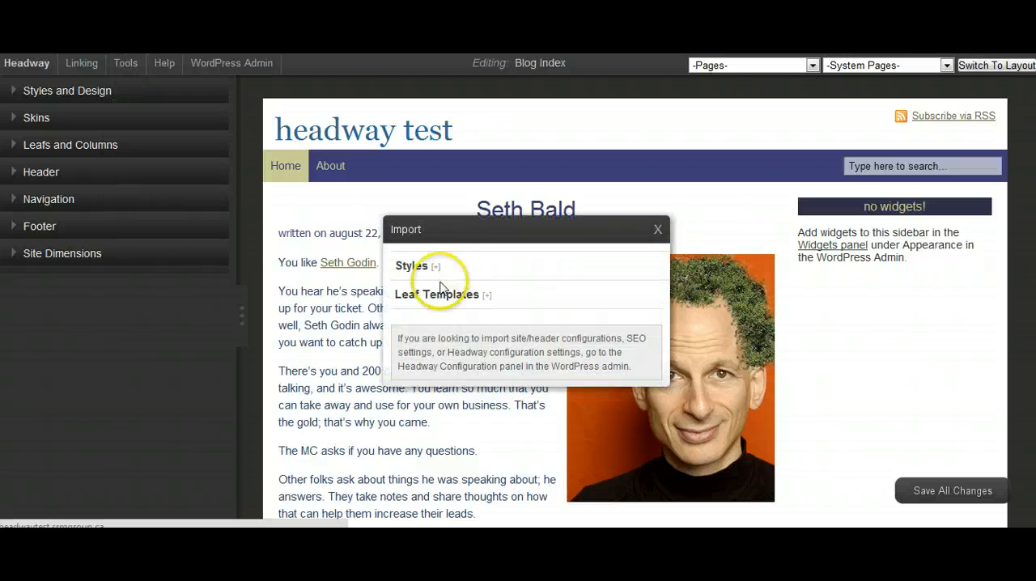
{"action": "left_click", "coordinate": [489, 298]}
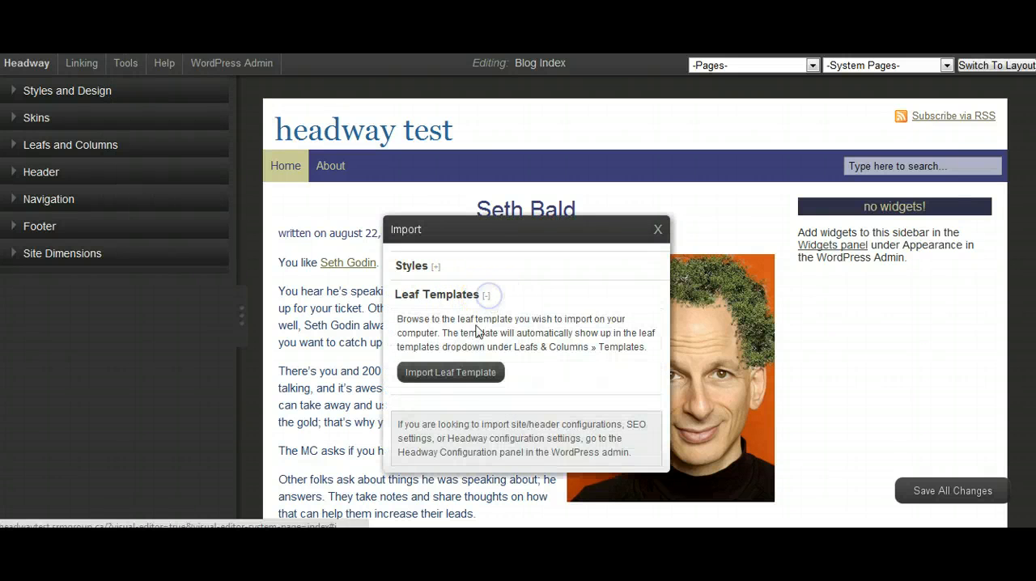
{"action": "left_click", "coordinate": [471, 373]}
{"action": "left_click_drag", "start_coordinate": [509, 103], "coordinate": [506, 179]}
{"action": "left_click", "coordinate": [279, 202]}
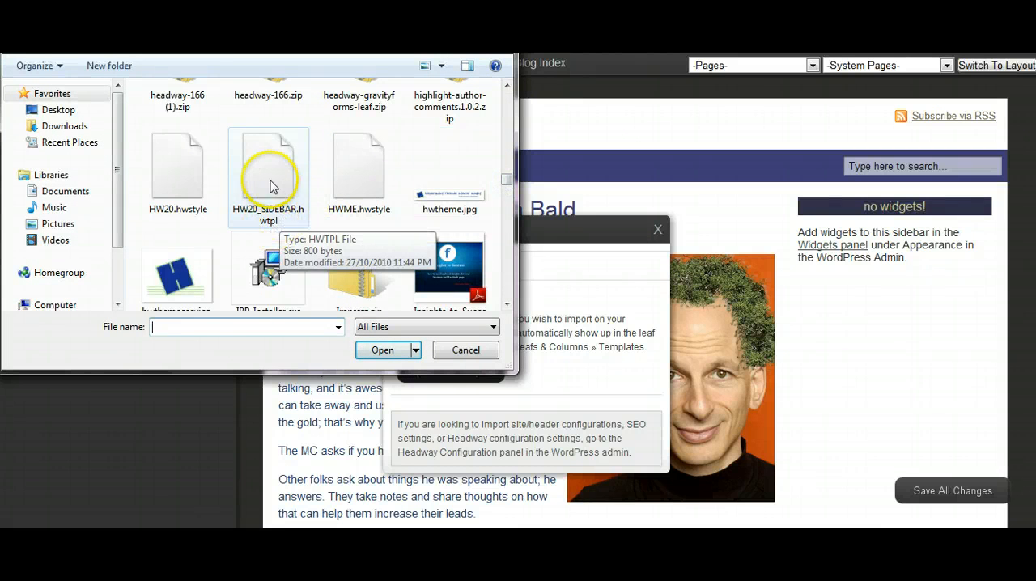
{"action": "left_click", "coordinate": [272, 186]}
{"action": "left_click", "coordinate": [380, 350]}
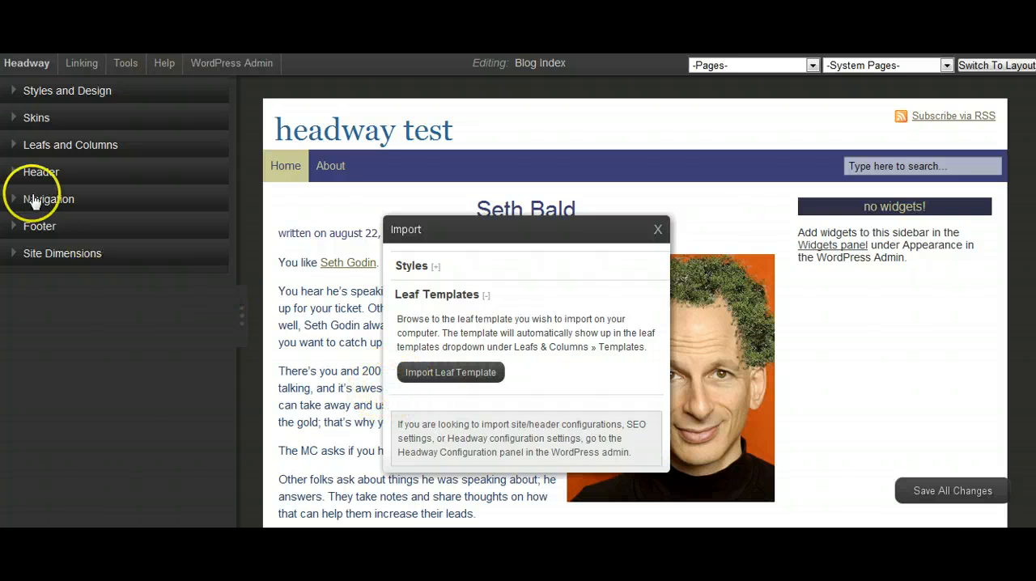
- Load the imported HW20 SIDEBAR leaf template on the test site's blog index
{"action": "left_click", "coordinate": [18, 145]}
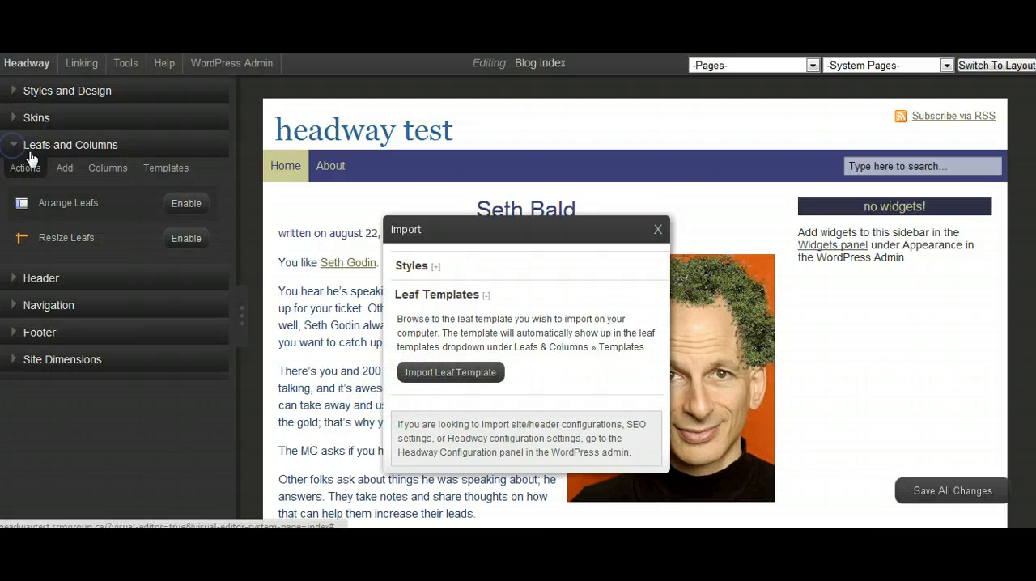
{"action": "left_click", "coordinate": [152, 170]}
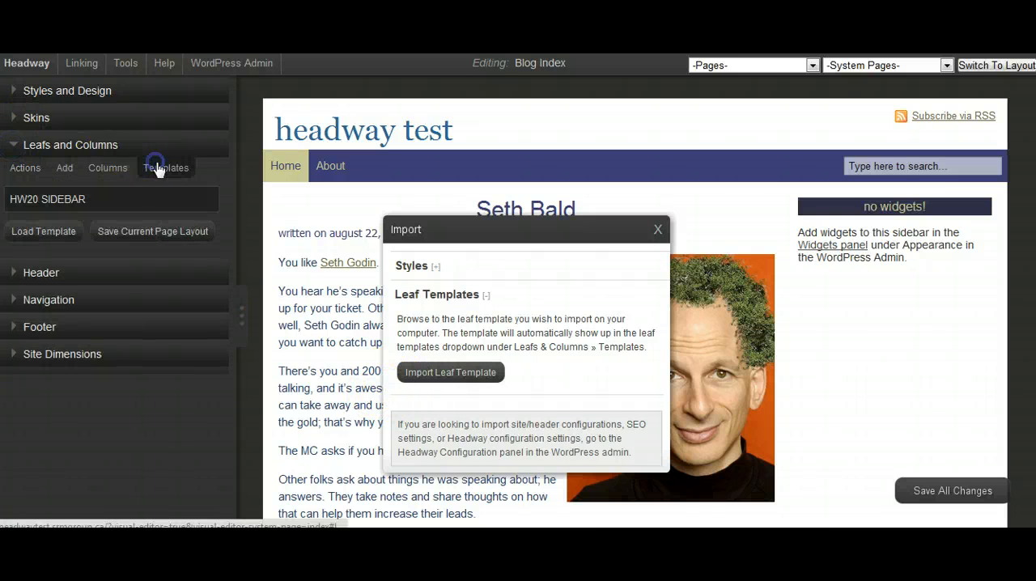
{"action": "left_click", "coordinate": [27, 202]}
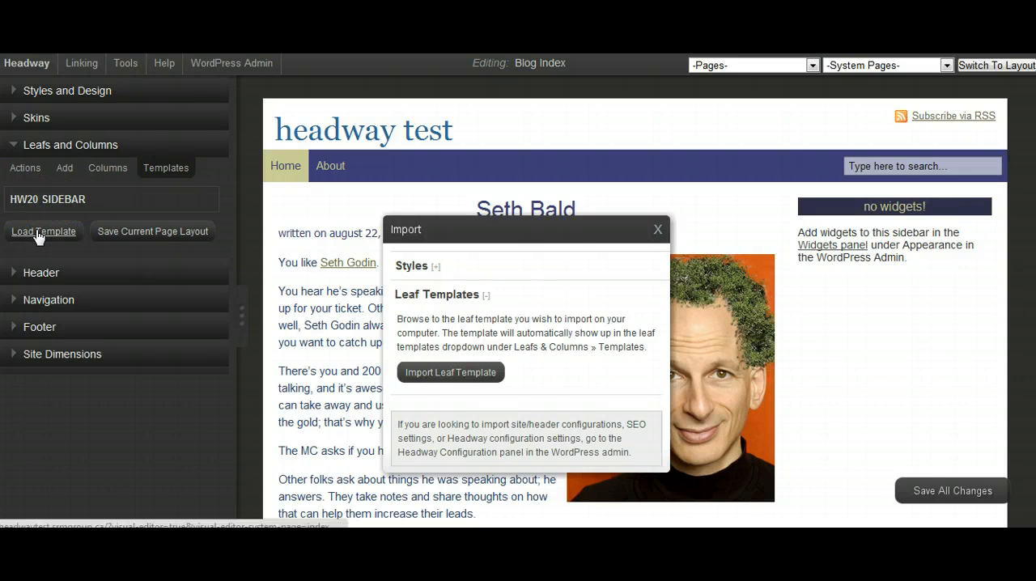
{"action": "left_click", "coordinate": [37, 234]}
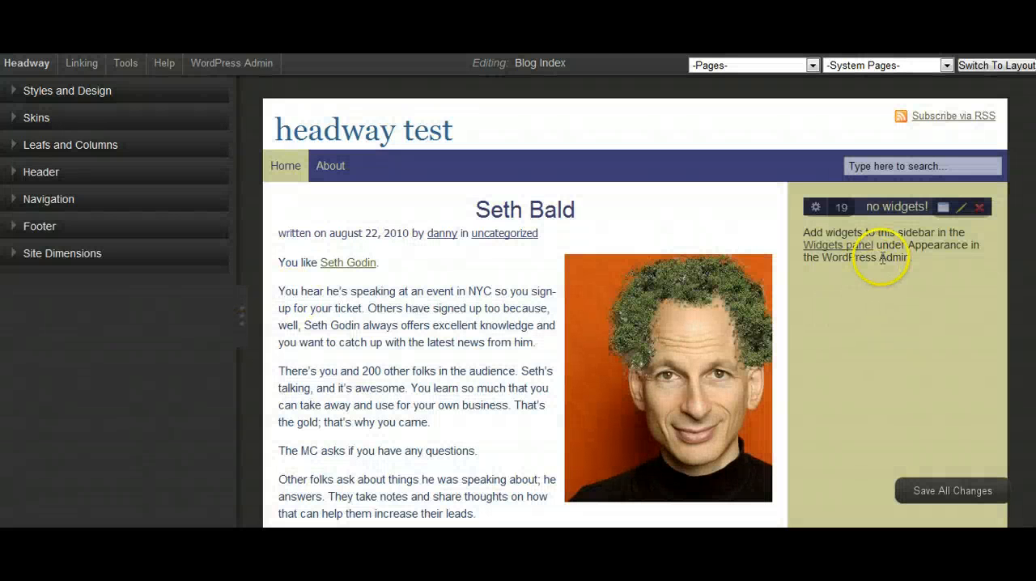
- Check the blog index's new sidebar layout, save all changes and close the test site's visual editor
{"action": "scroll", "coordinate": [917, 296], "scroll_direction": "down", "scroll_amount": 3}
{"action": "scroll", "coordinate": [915, 296], "scroll_direction": "up", "scroll_amount": 3}
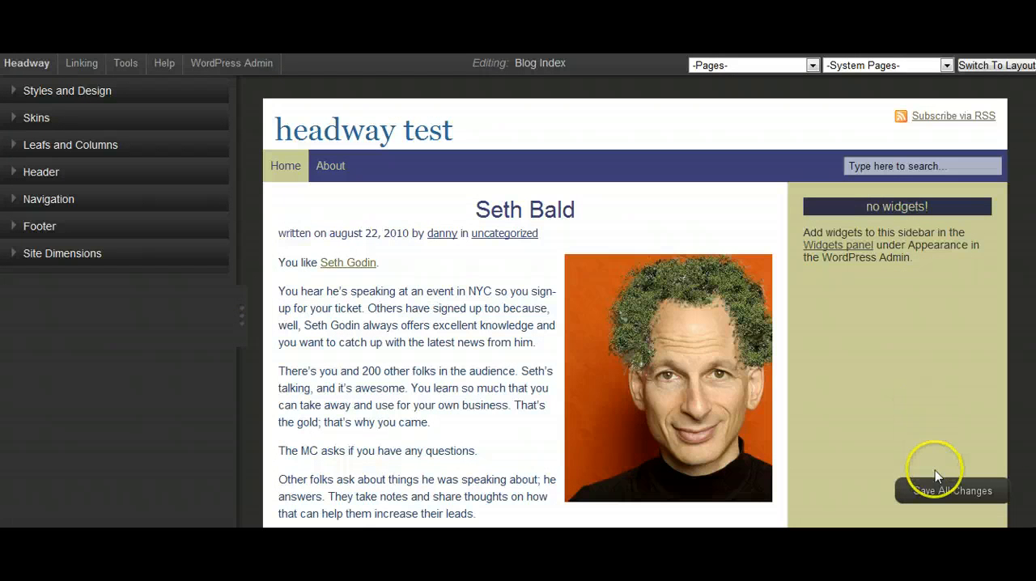
{"action": "left_click", "coordinate": [935, 492]}
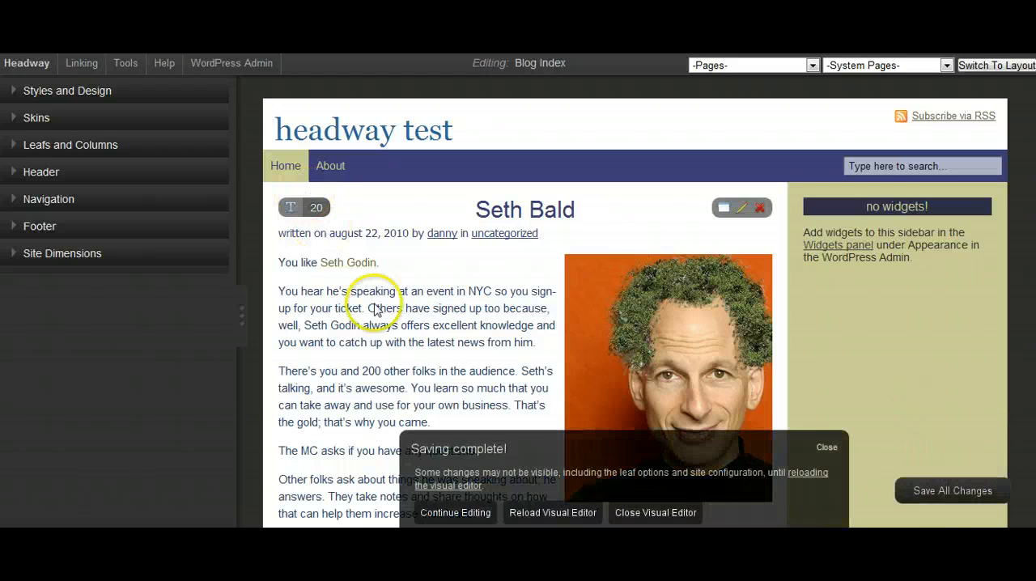
{"action": "left_click", "coordinate": [636, 519]}
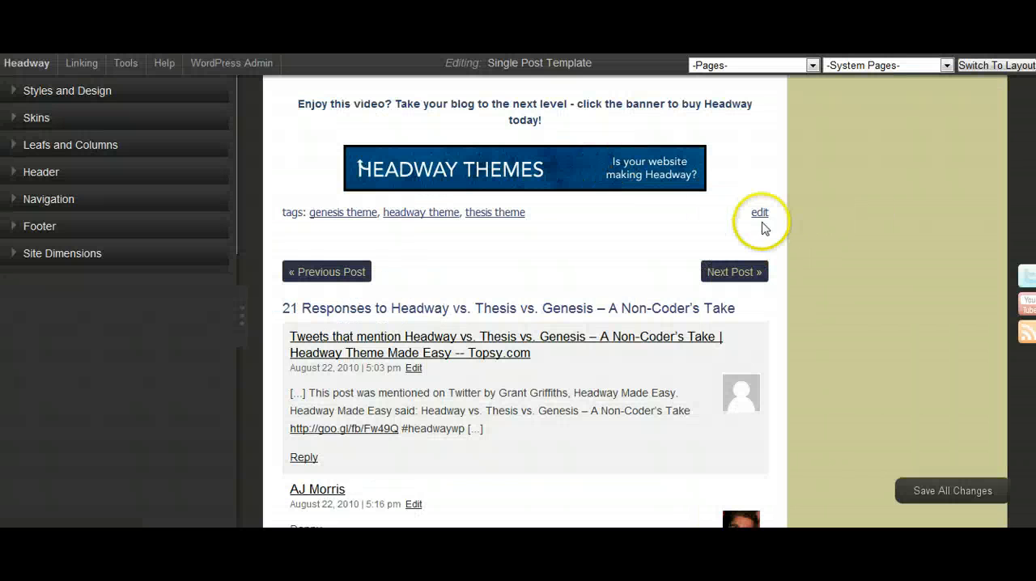
{"action": "scroll", "coordinate": [764, 220], "scroll_direction": "up", "scroll_amount": 10}
{"action": "scroll", "coordinate": [779, 223], "scroll_direction": "up", "scroll_amount": 10}
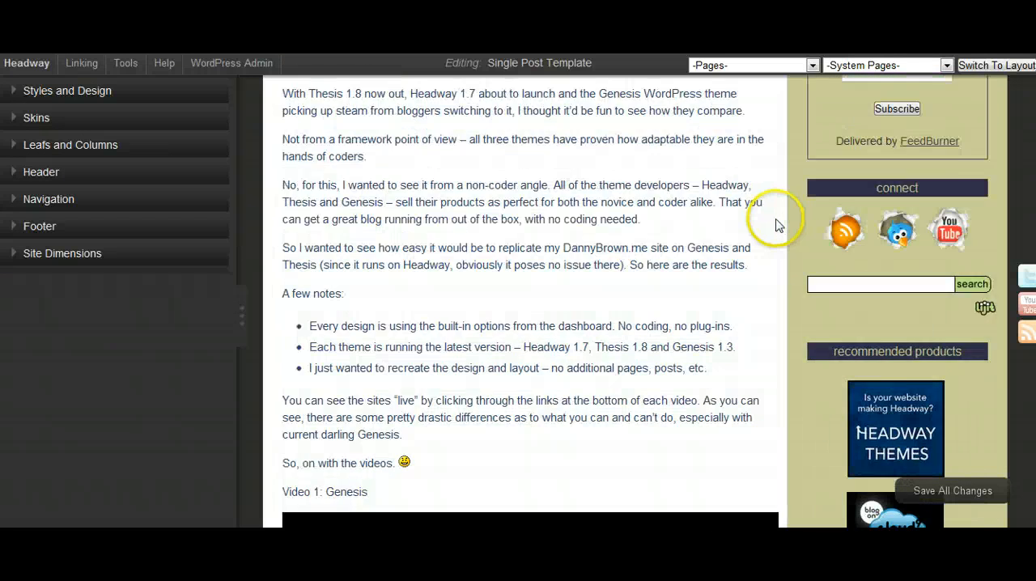